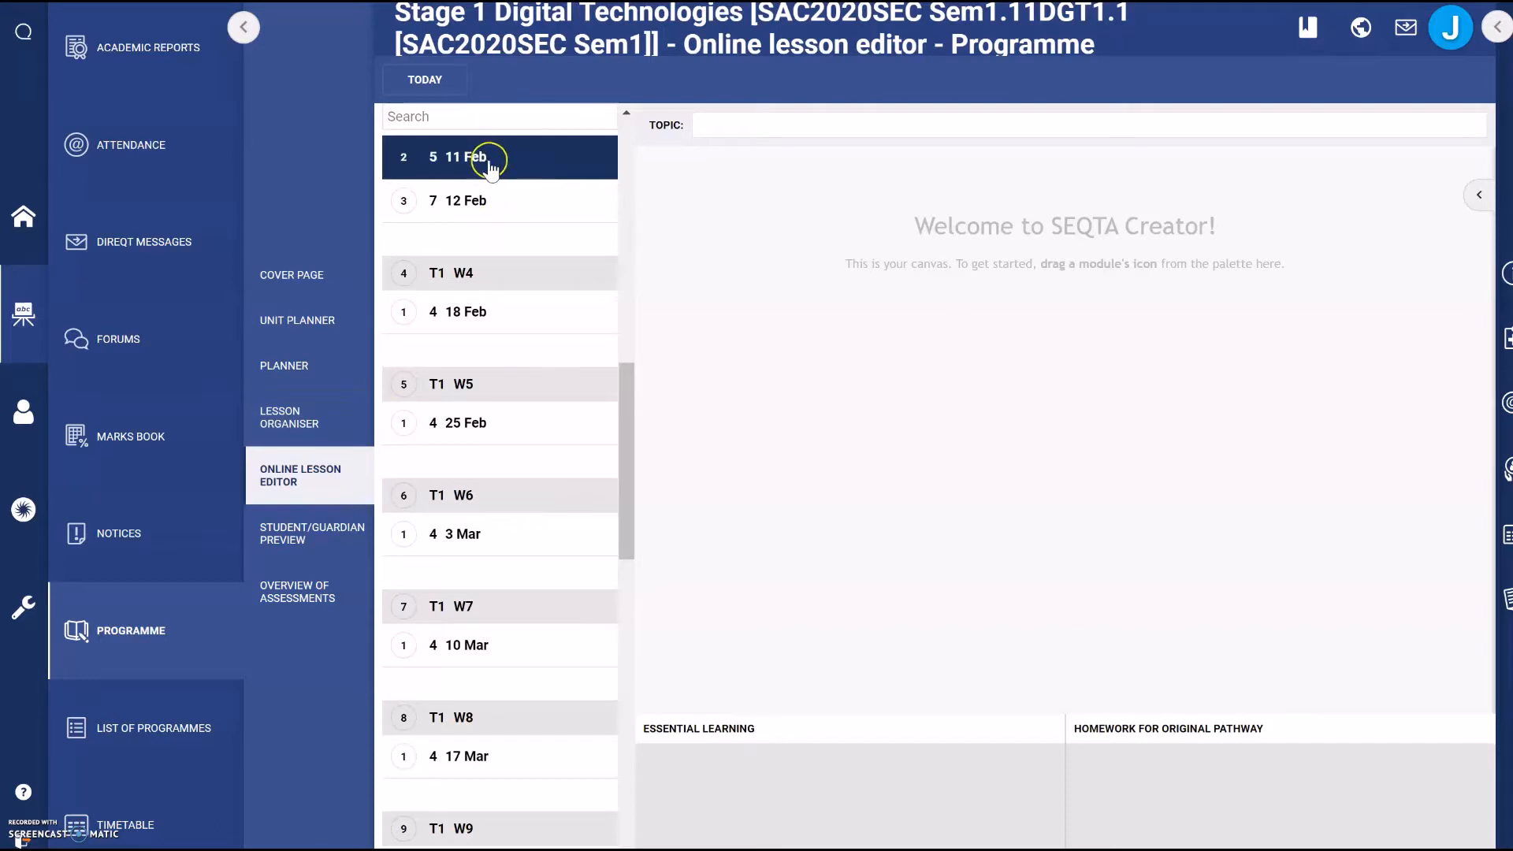
- Apply the Cactus theme to the 11 Feb lesson's canvas after trying the 2 Shades of Blue theme
{"action": "left_click", "coordinate": [488, 159]}
{"action": "left_click", "coordinate": [1479, 194]}
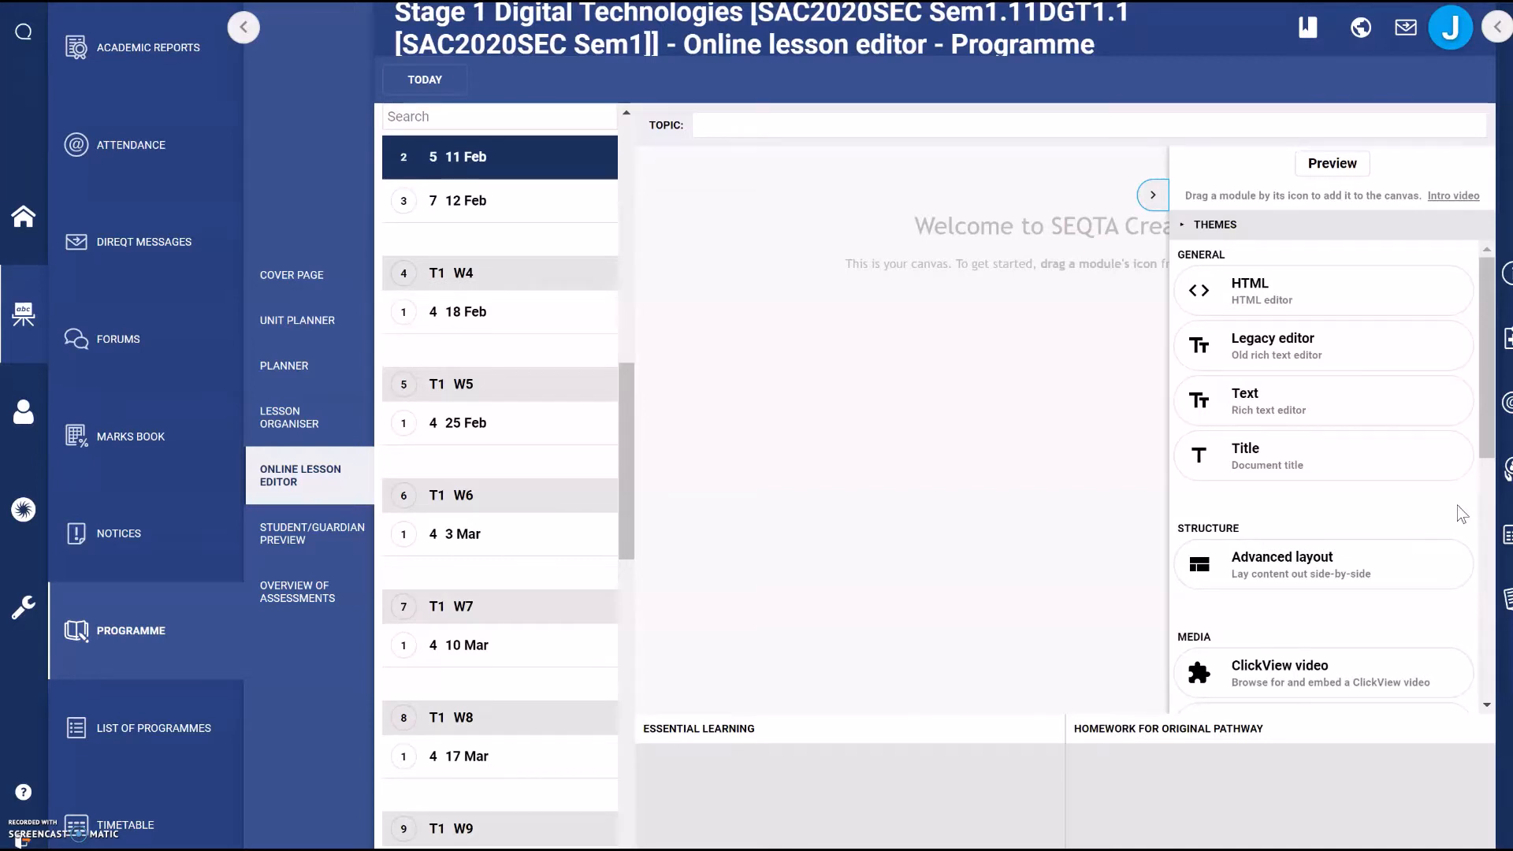
{"action": "left_click", "coordinate": [1214, 227]}
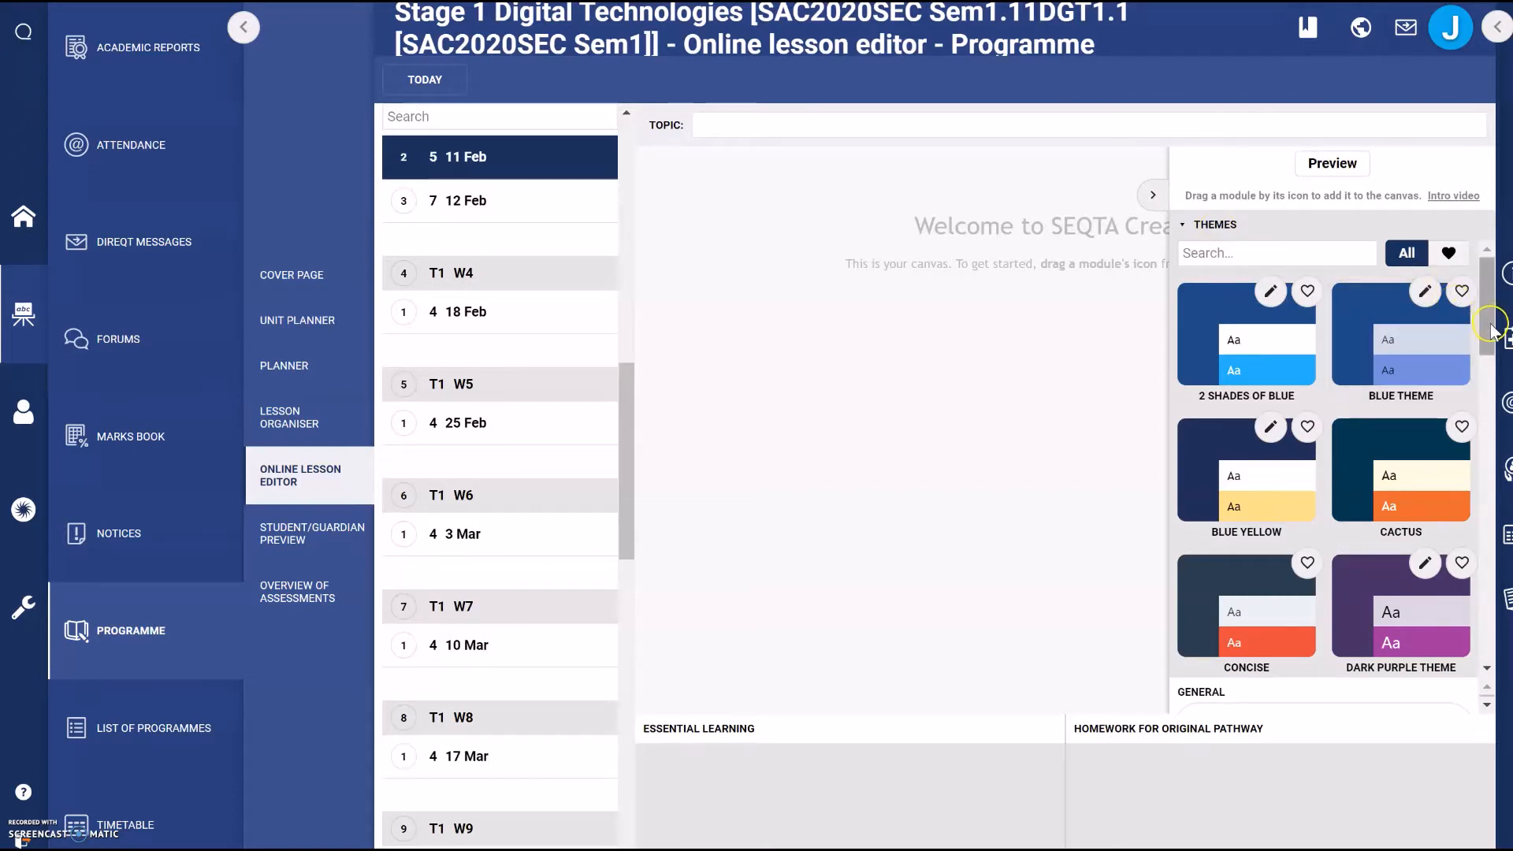
{"action": "left_click_drag", "start_coordinate": [1498, 335], "coordinate": [1511, 276]}
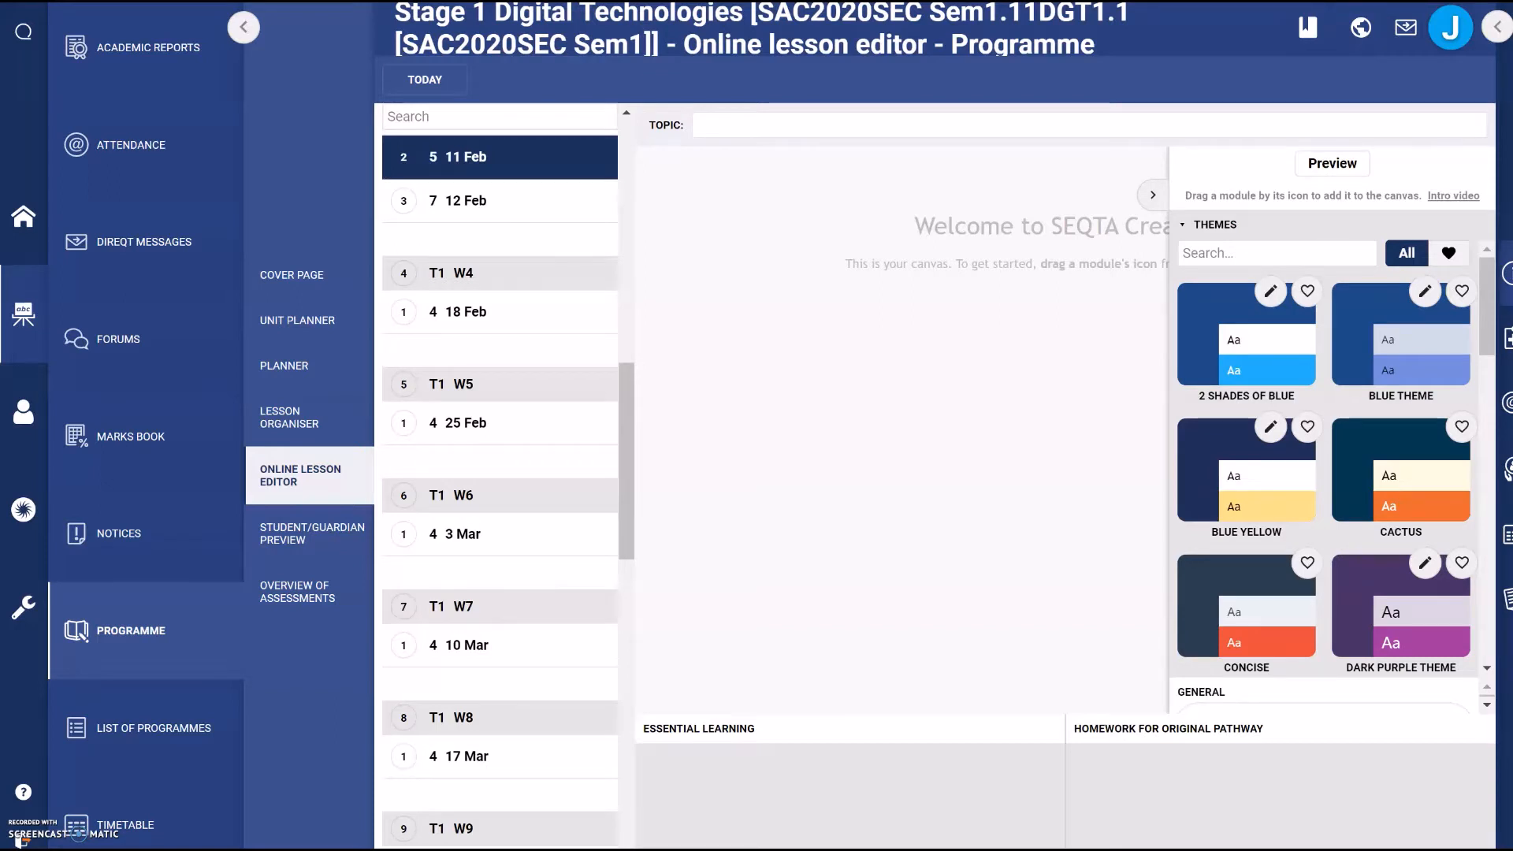
{"action": "left_click", "coordinate": [1251, 334]}
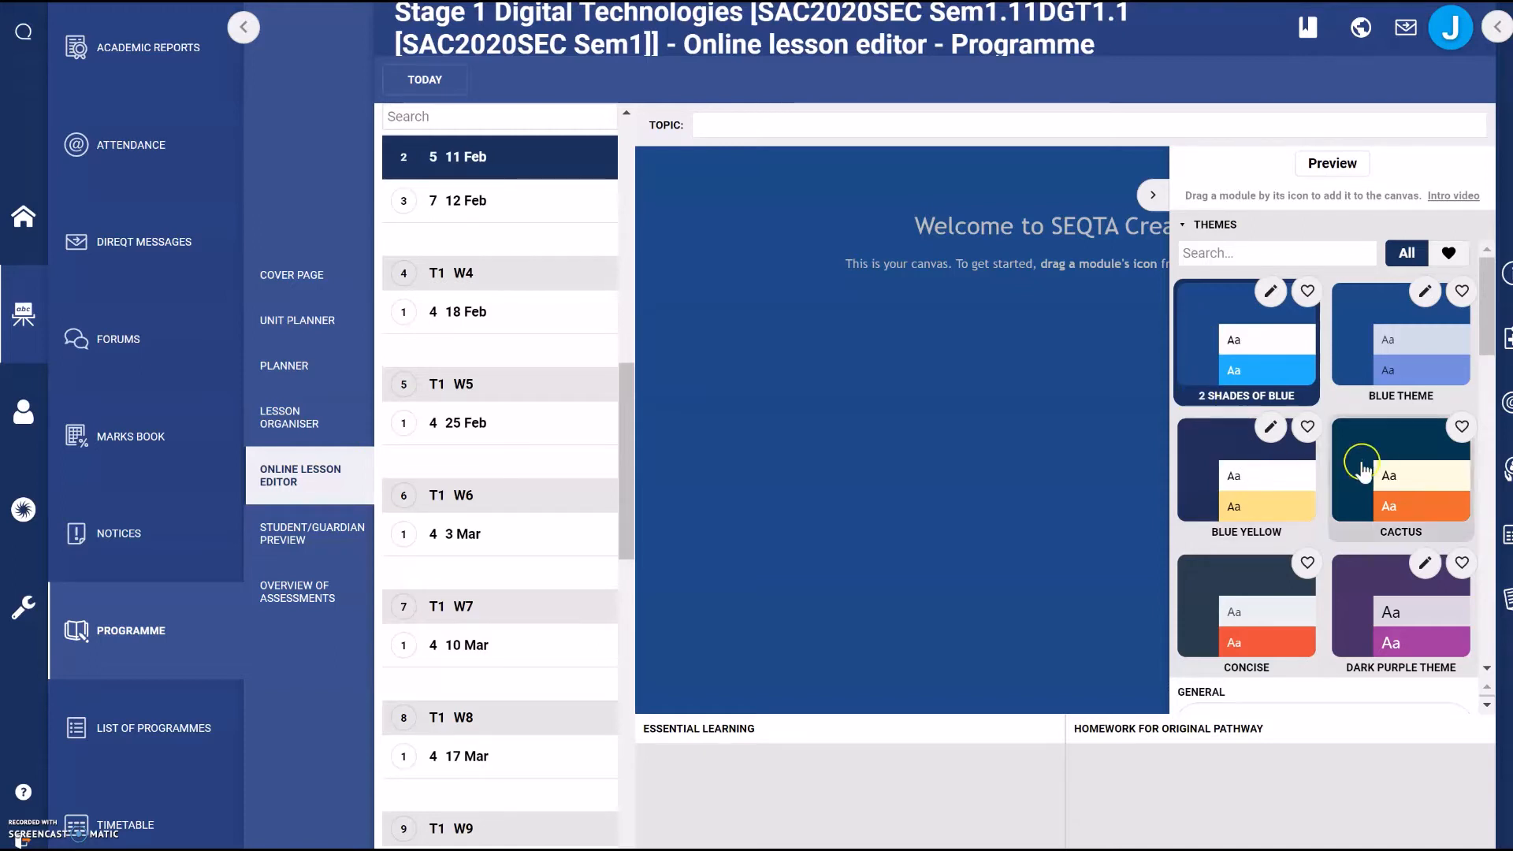
{"action": "left_click", "coordinate": [1409, 474]}
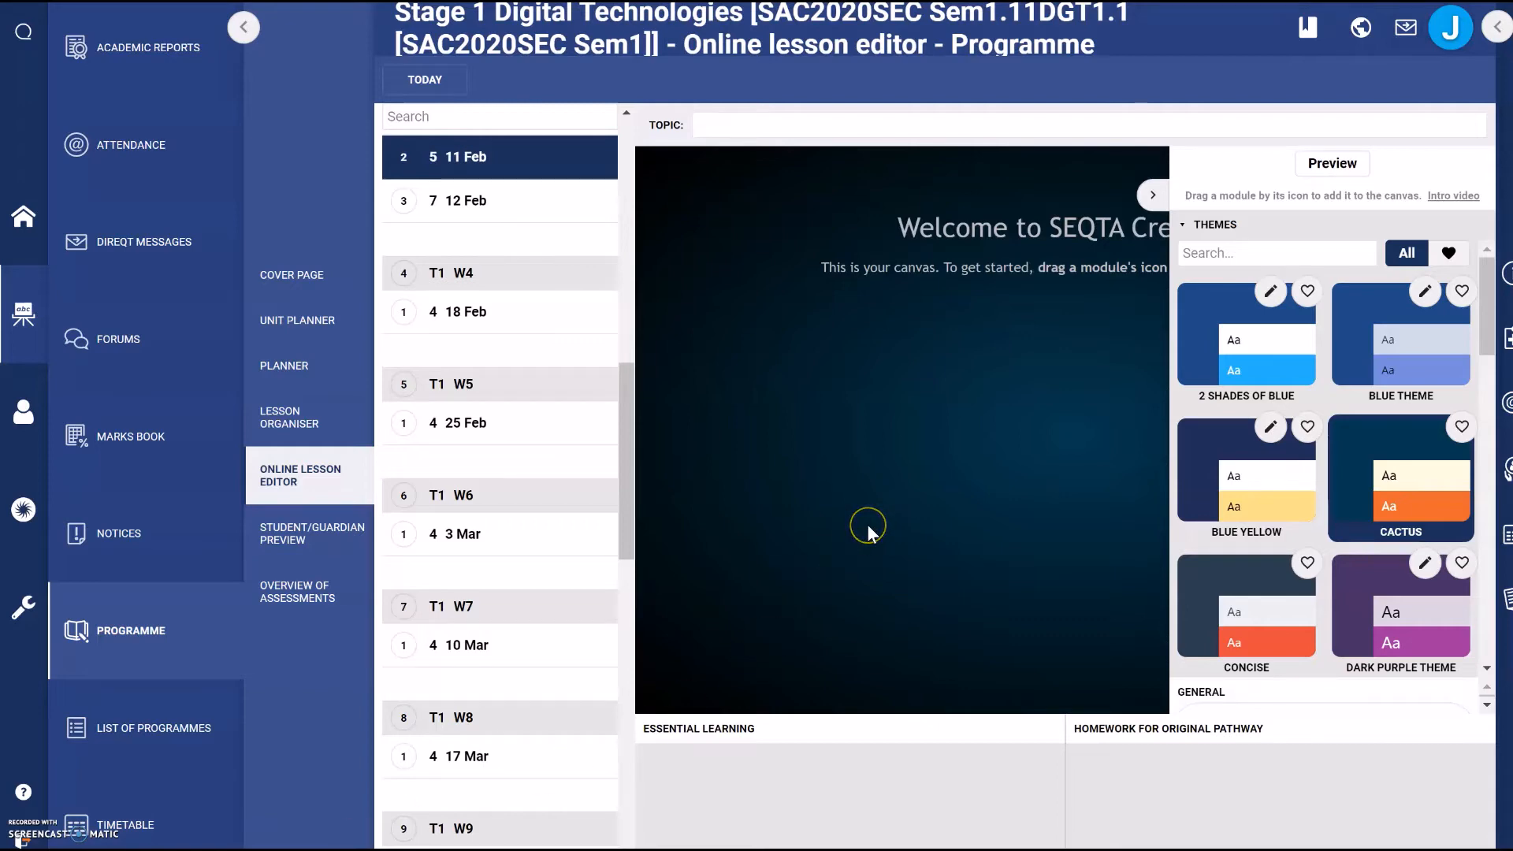
{"action": "left_click", "coordinate": [1185, 229]}
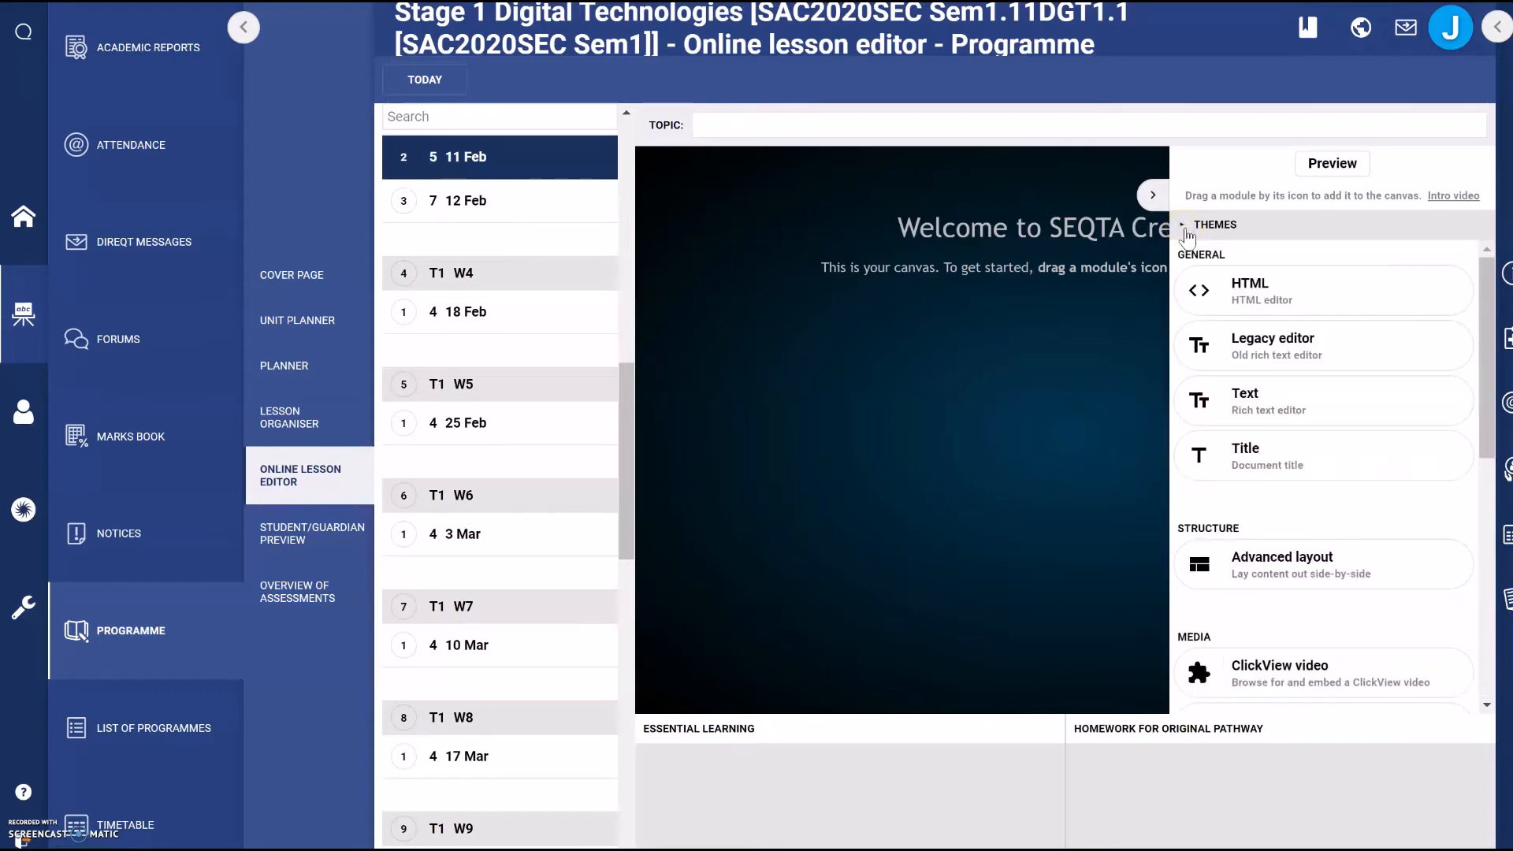
{"action": "left_click", "coordinate": [1184, 227]}
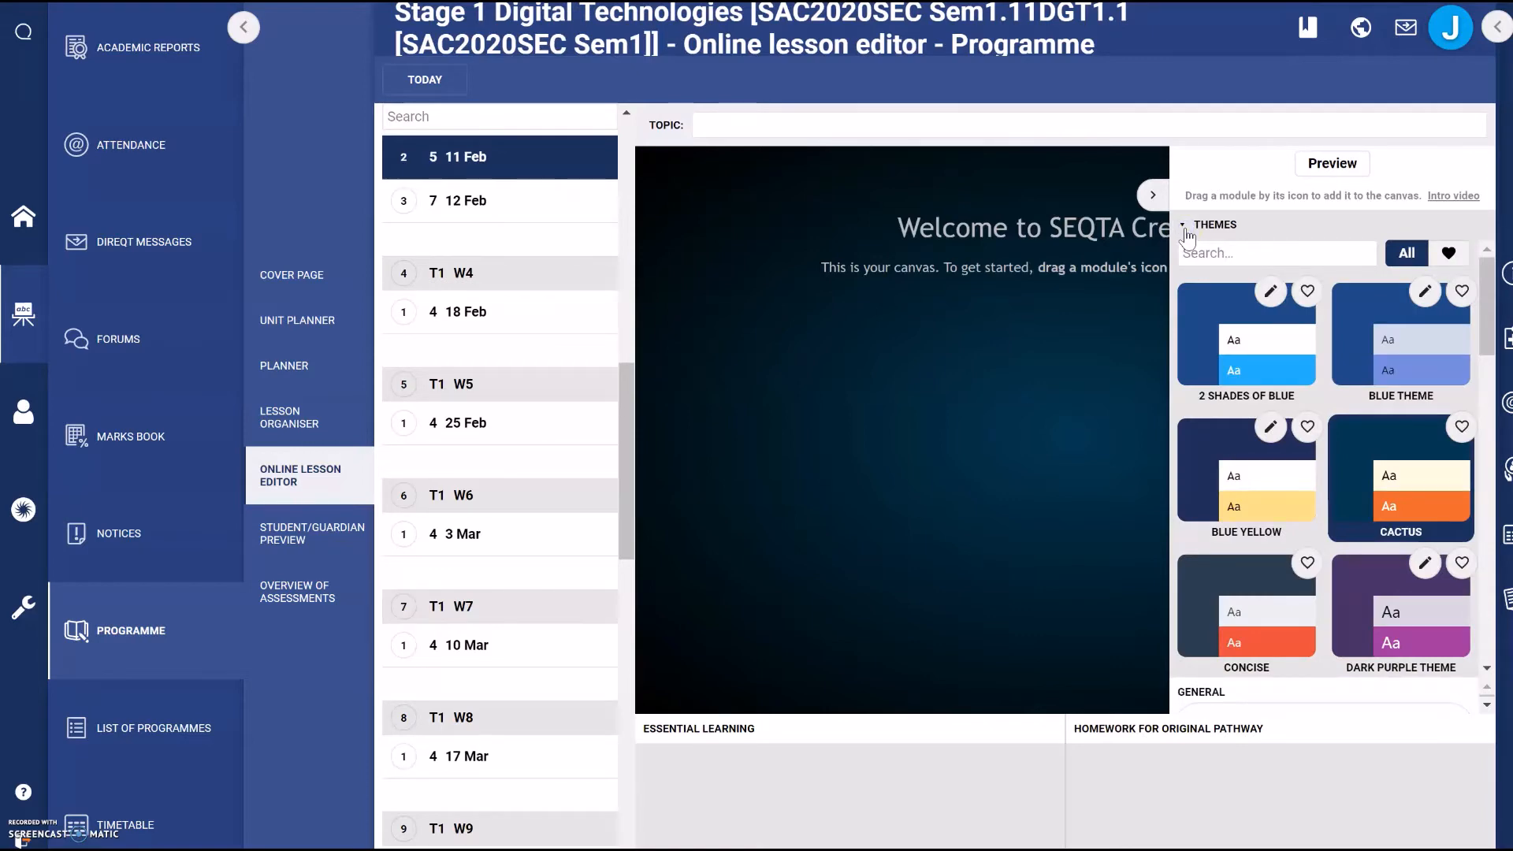
{"action": "left_click", "coordinate": [1186, 229]}
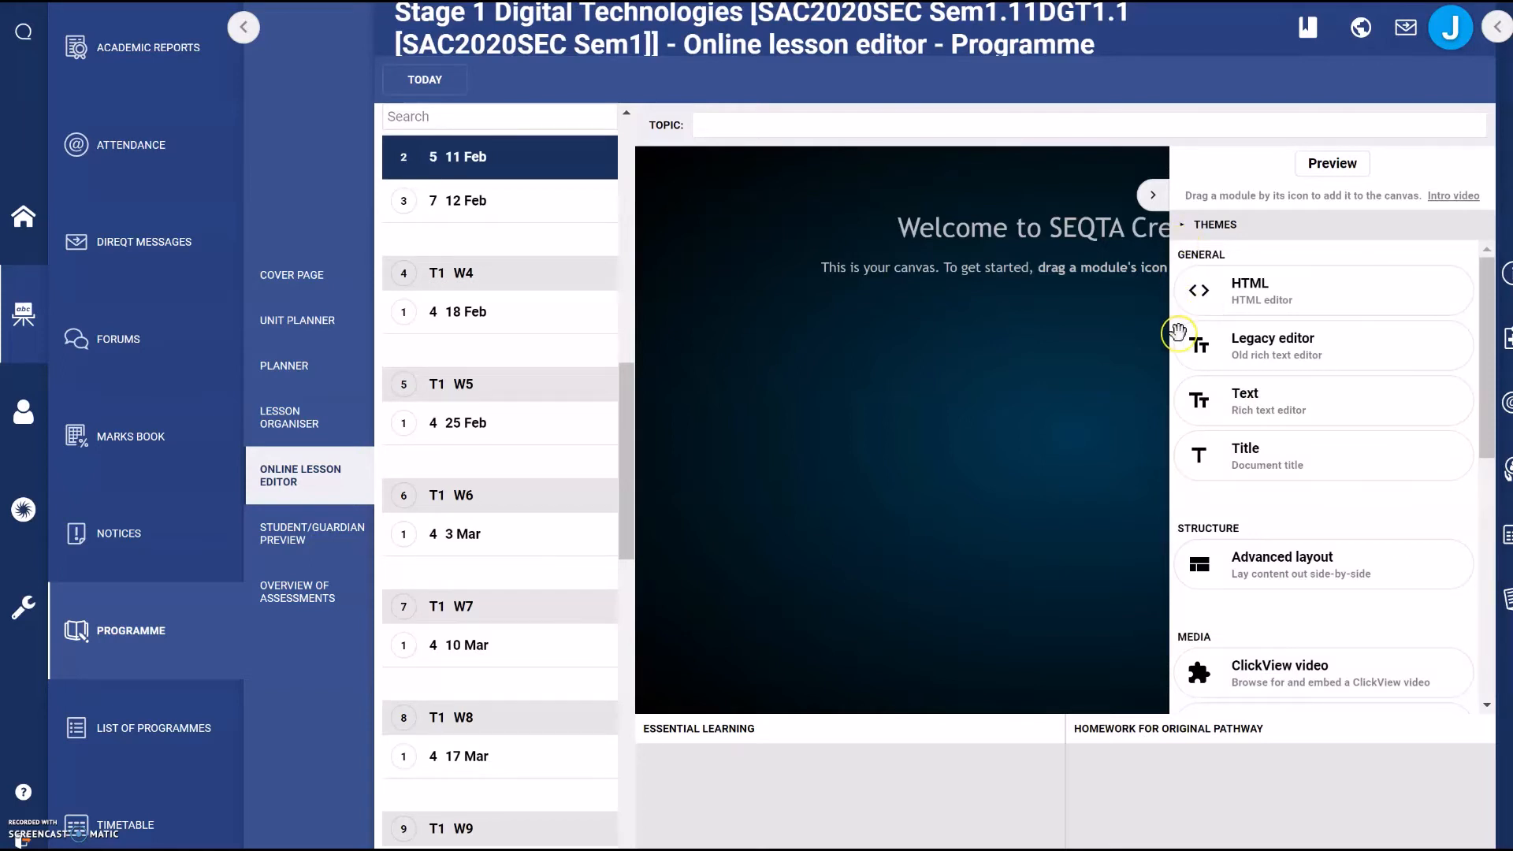
- Add a Title module to the canvas with the content "Title of your lesson" and apply it
{"action": "left_click_drag", "start_coordinate": [1198, 454], "coordinate": [1165, 422]}
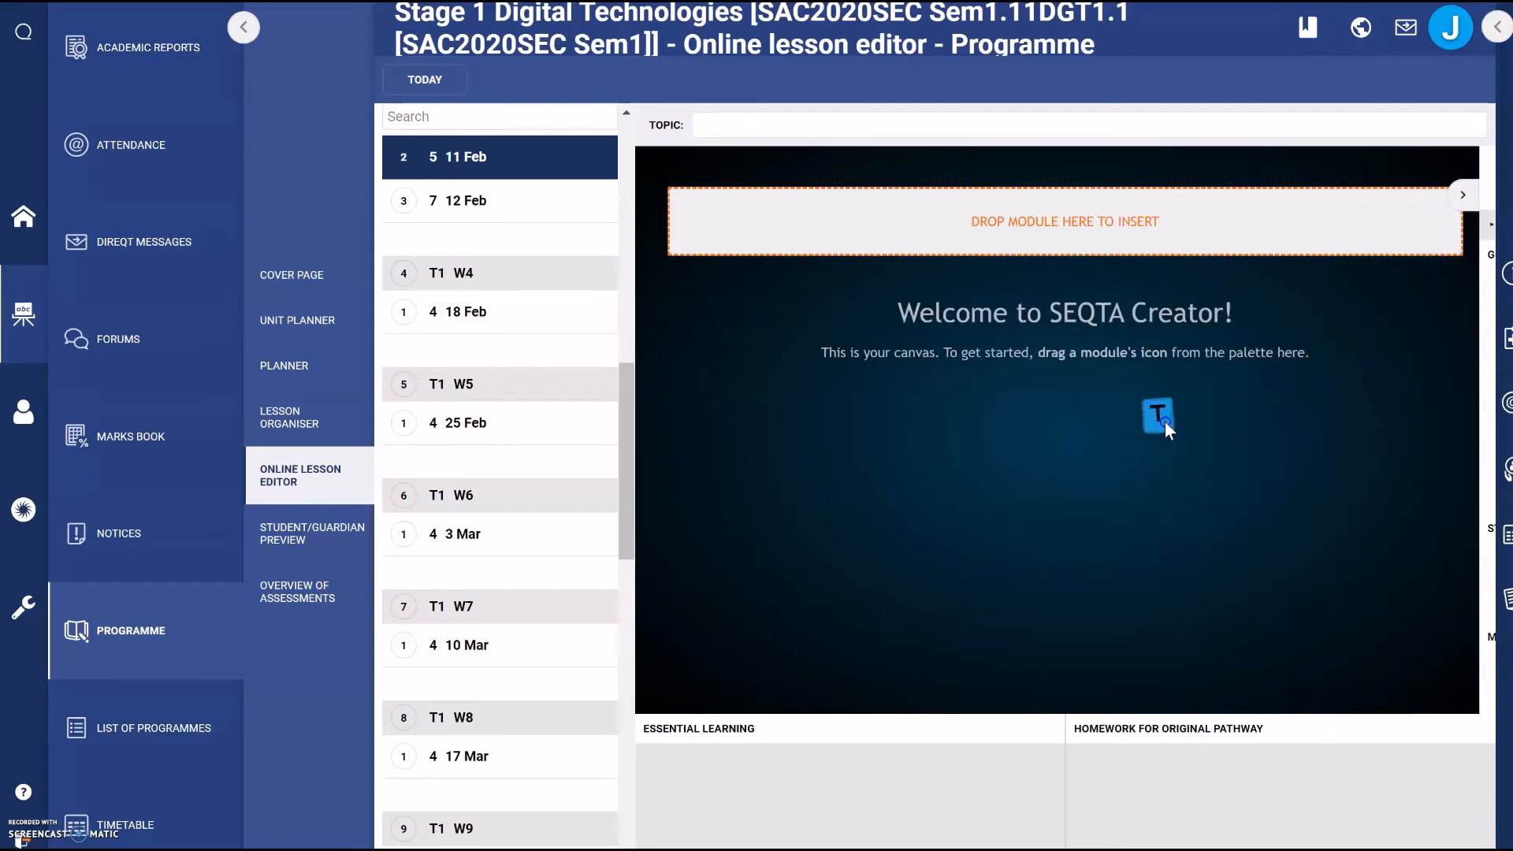
{"action": "left_click_drag", "start_coordinate": [1042, 265], "coordinate": [1024, 243]}
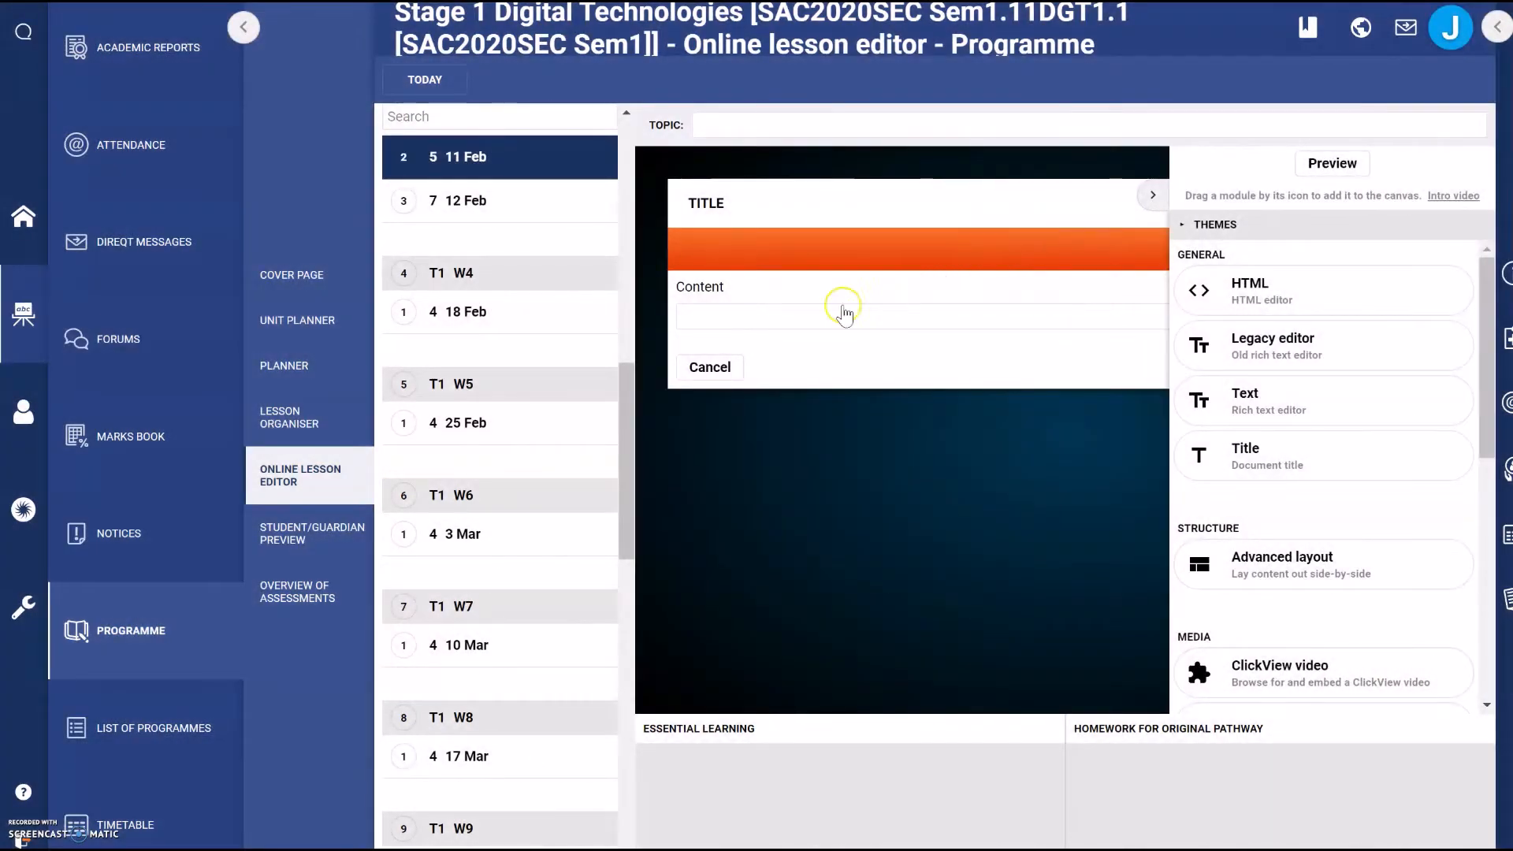
{"action": "left_click", "coordinate": [809, 318]}
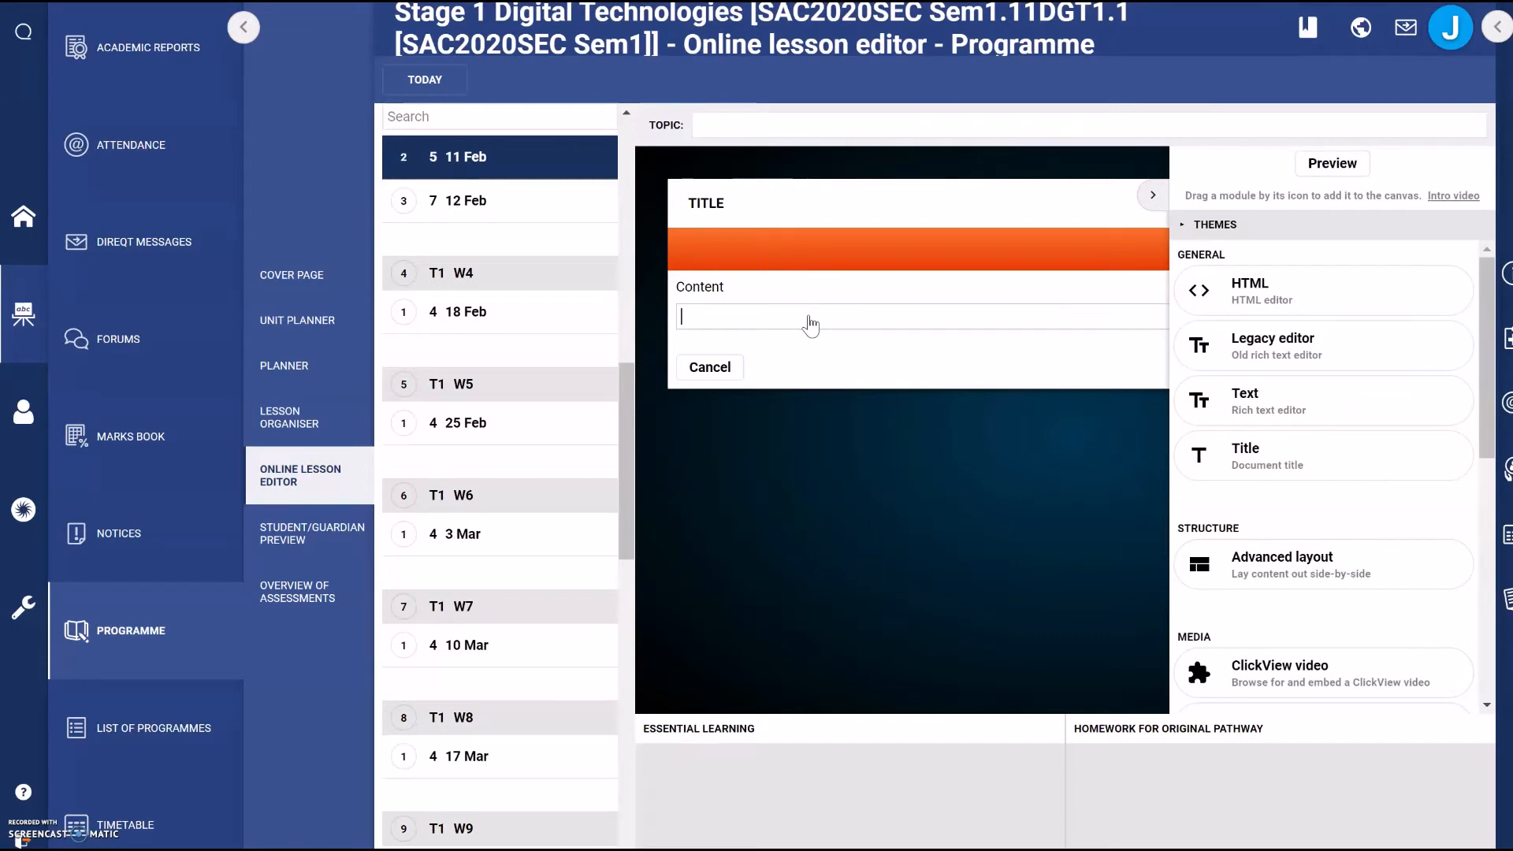
{"action": "type", "text": "Title of your lesson"}
{"action": "left_click", "coordinate": [912, 145]}
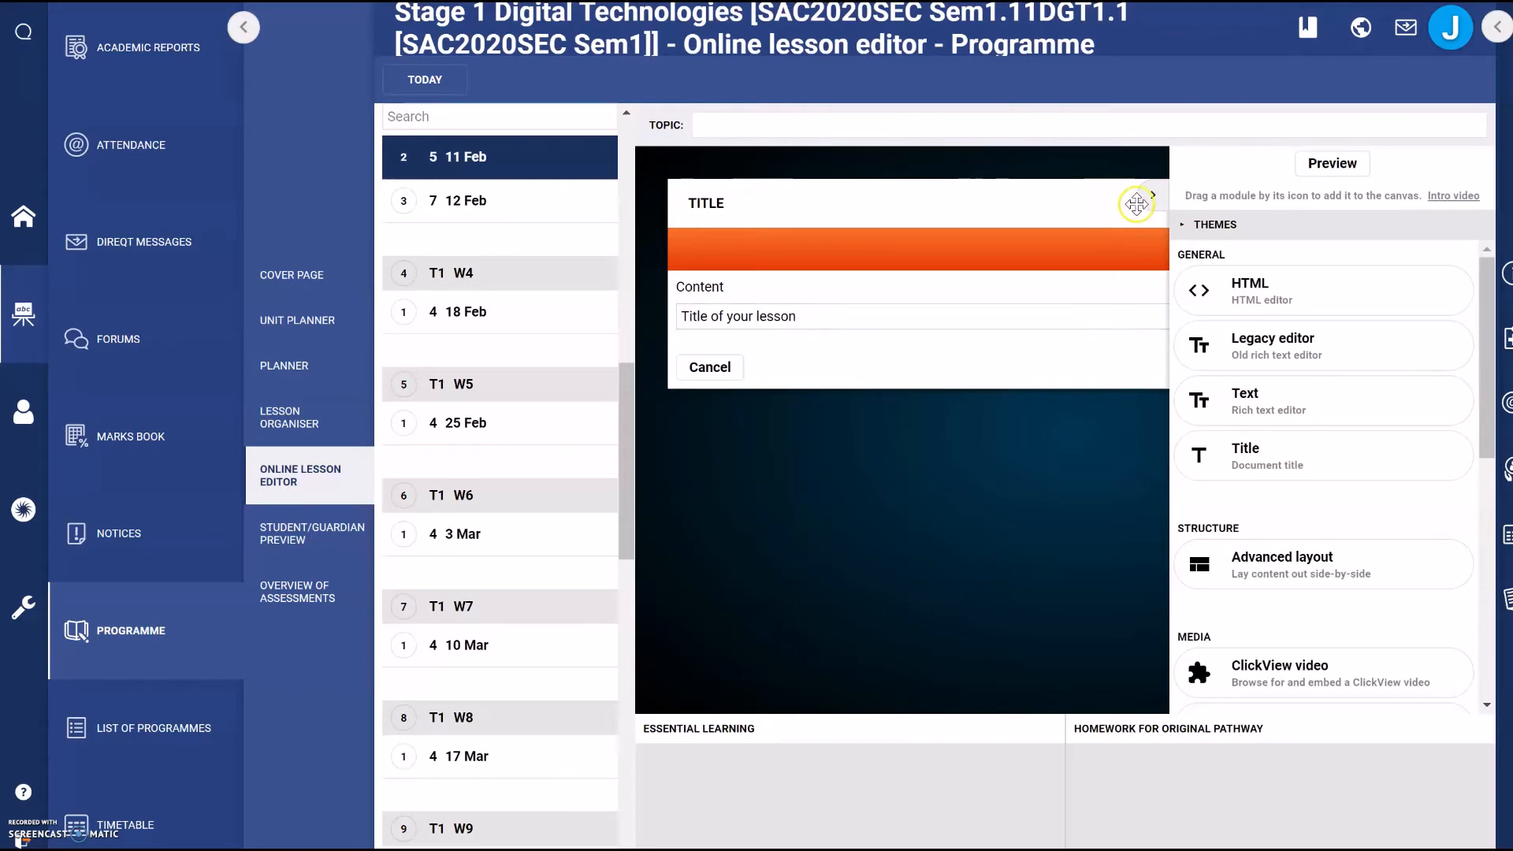
{"action": "left_click", "coordinate": [1153, 196]}
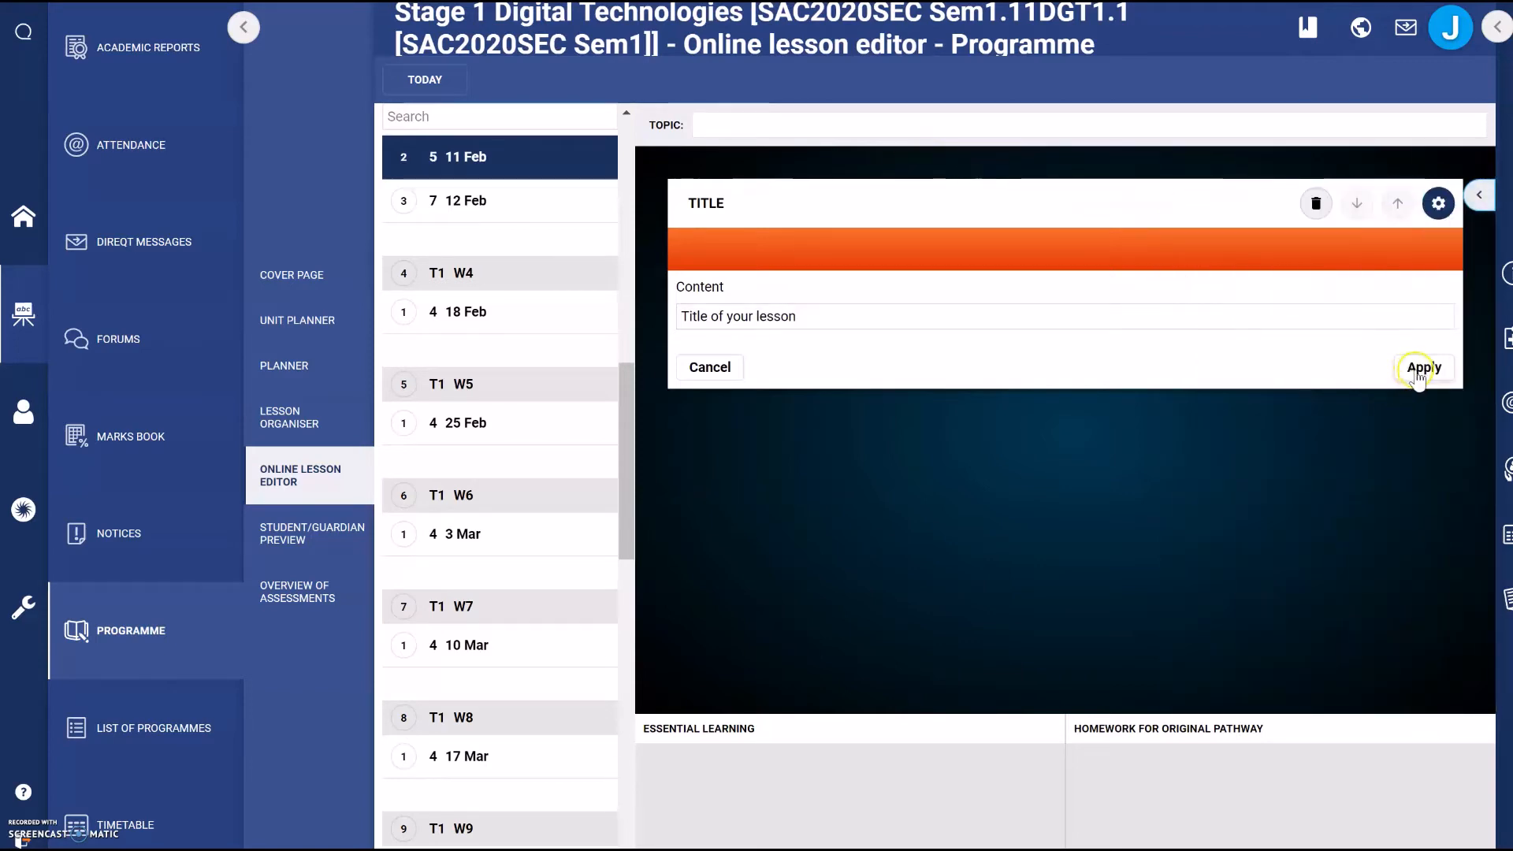
{"action": "left_click", "coordinate": [1418, 375]}
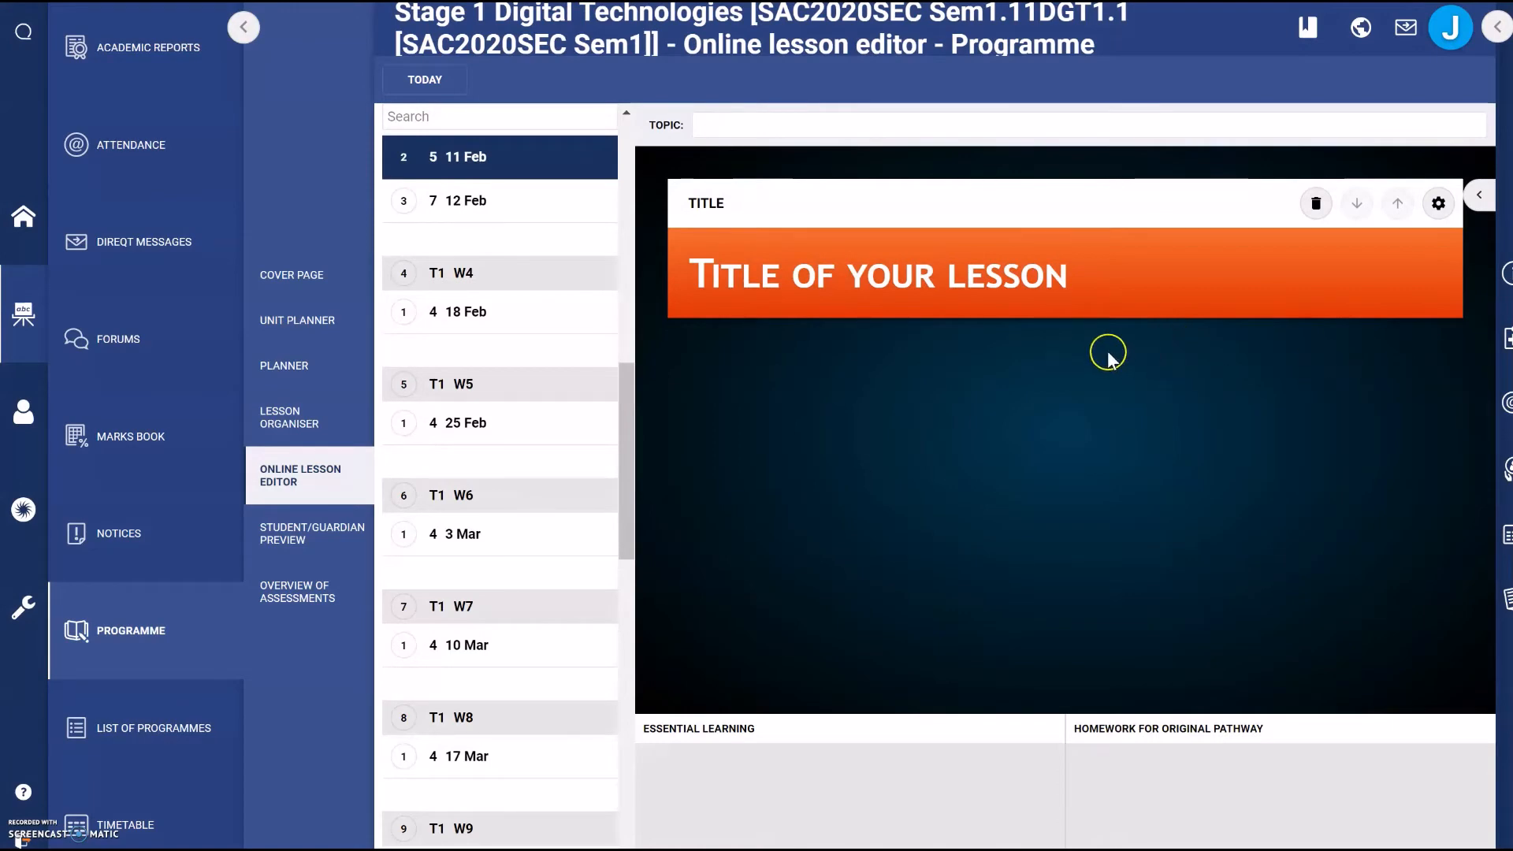
{"action": "left_click", "coordinate": [1111, 276]}
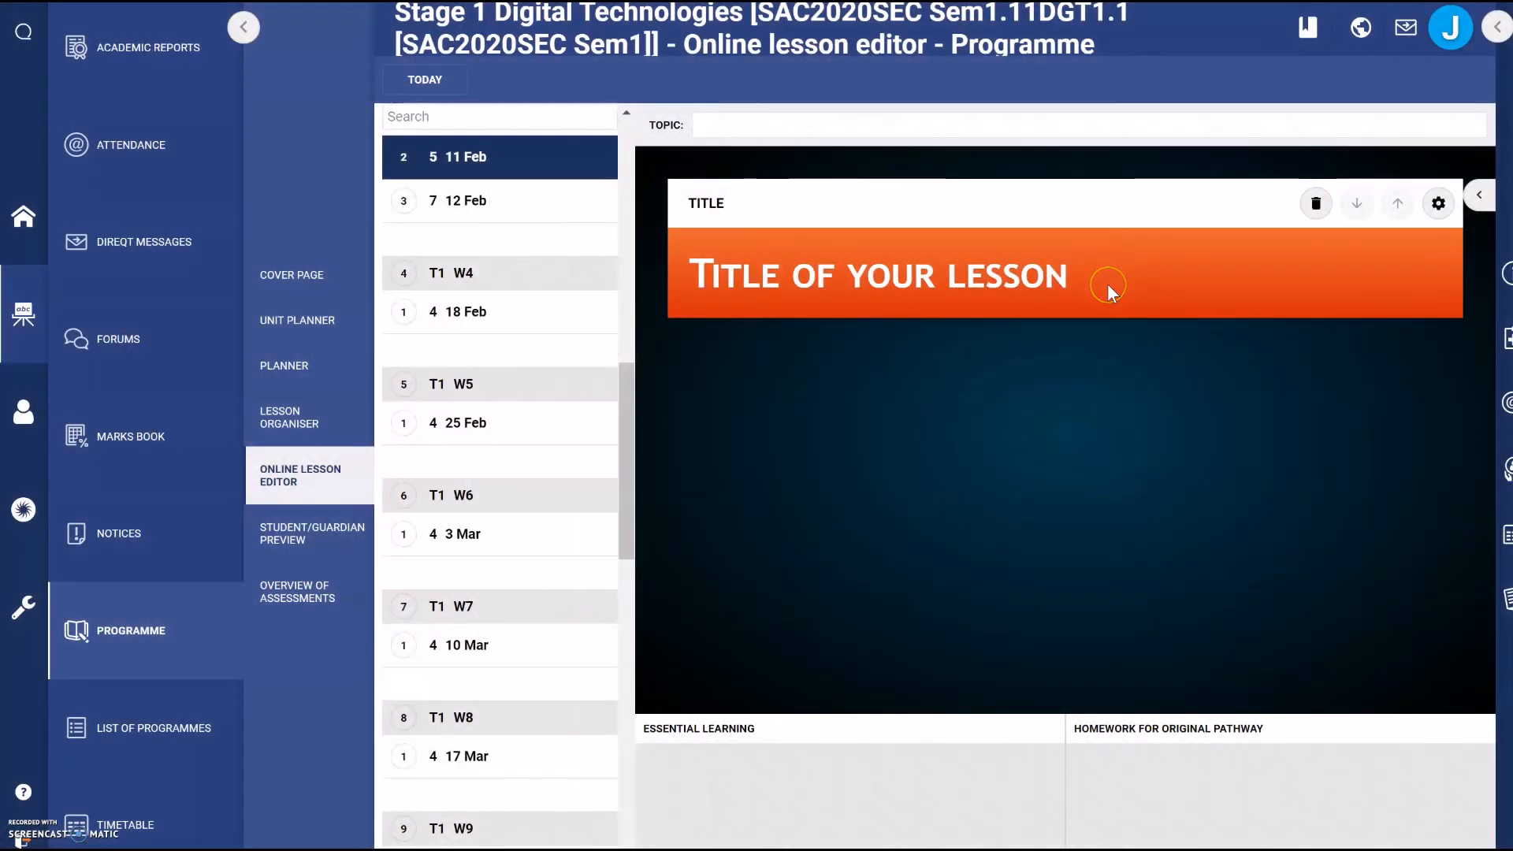
{"action": "left_click", "coordinate": [1115, 284]}
{"action": "left_click", "coordinate": [1141, 270]}
{"action": "left_click", "coordinate": [1439, 204]}
- Add a Text module below the title and insert a Legacy editor module between the two
{"action": "left_click", "coordinate": [1478, 197]}
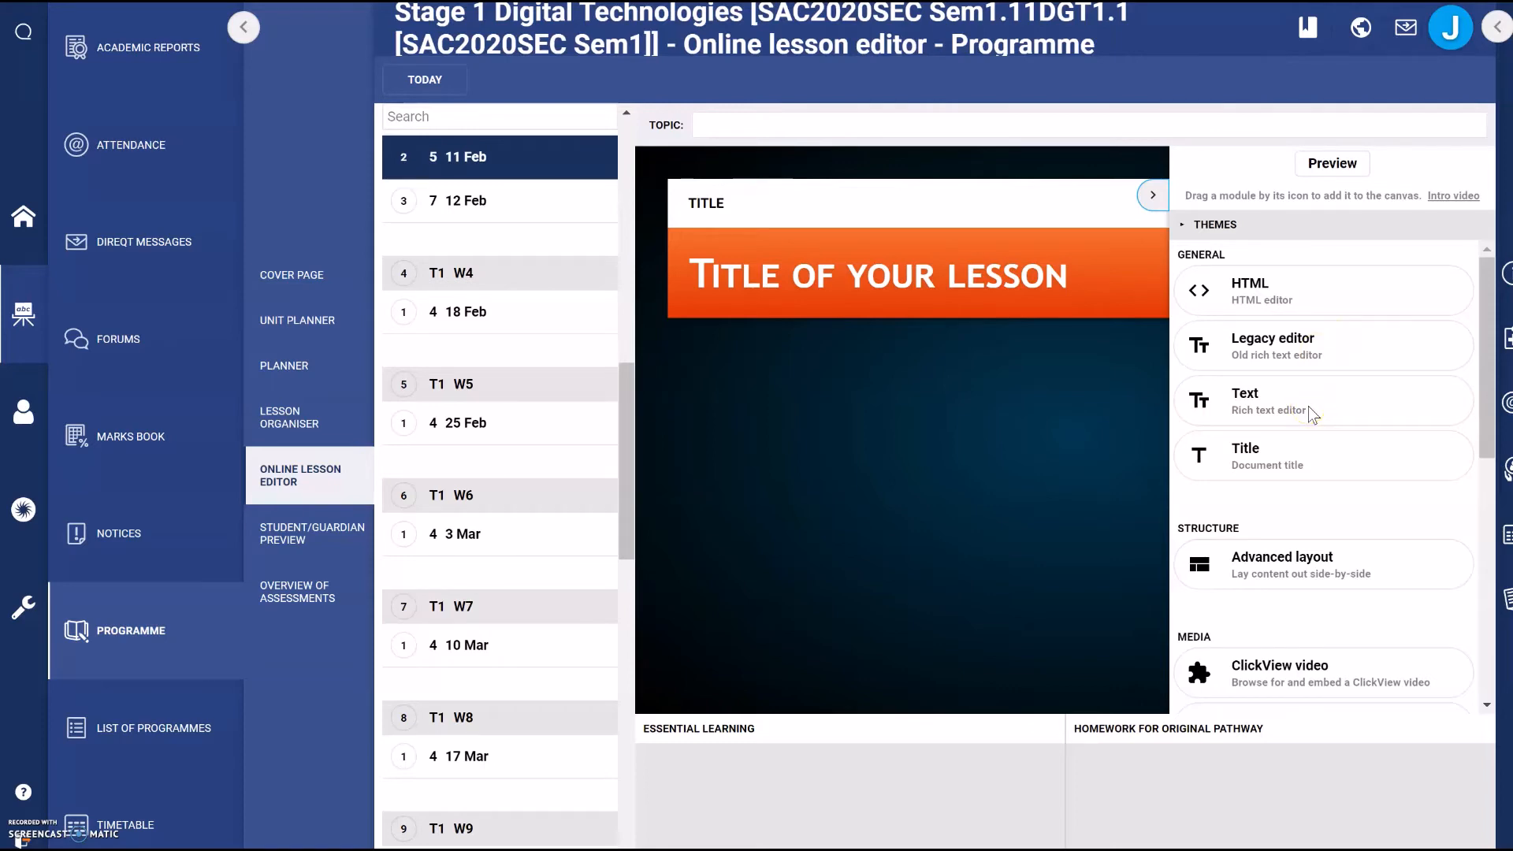
{"action": "left_click_drag", "start_coordinate": [1199, 401], "coordinate": [1004, 452]}
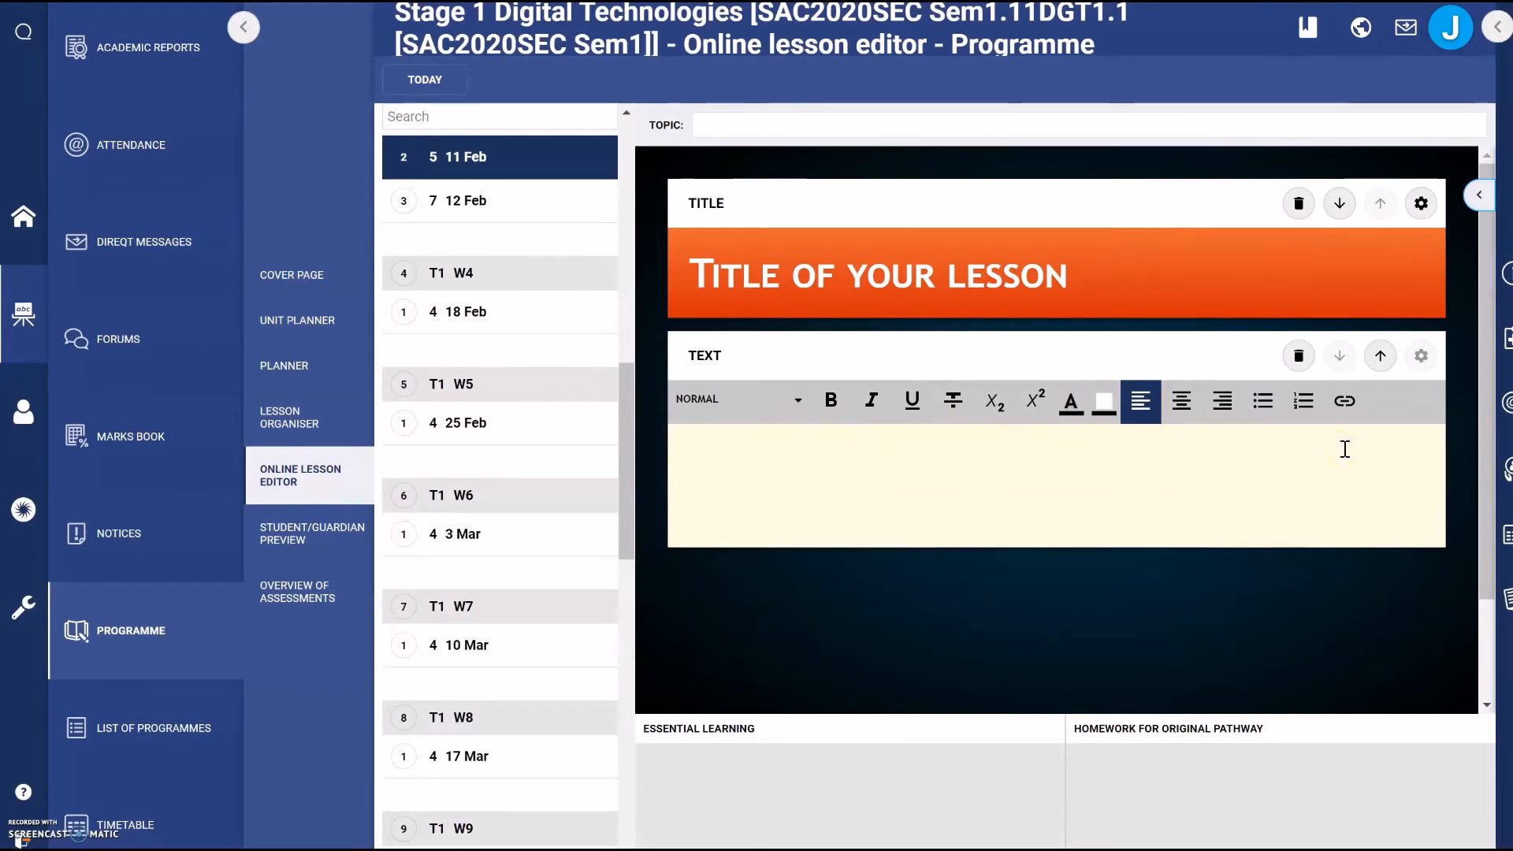
{"action": "left_click", "coordinate": [1480, 202]}
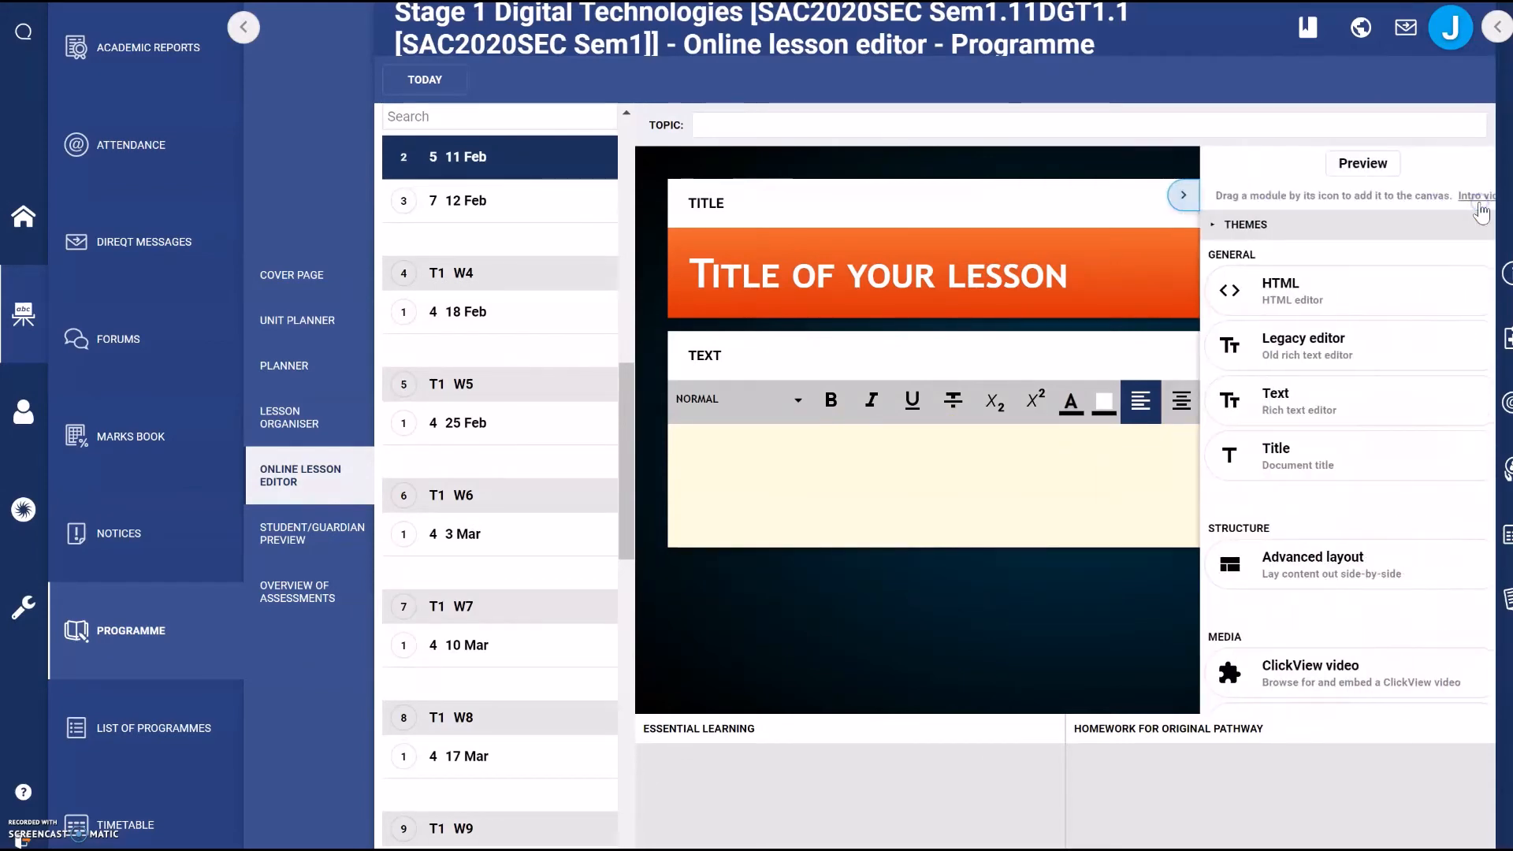
{"action": "left_click_drag", "start_coordinate": [1201, 347], "coordinate": [1039, 455]}
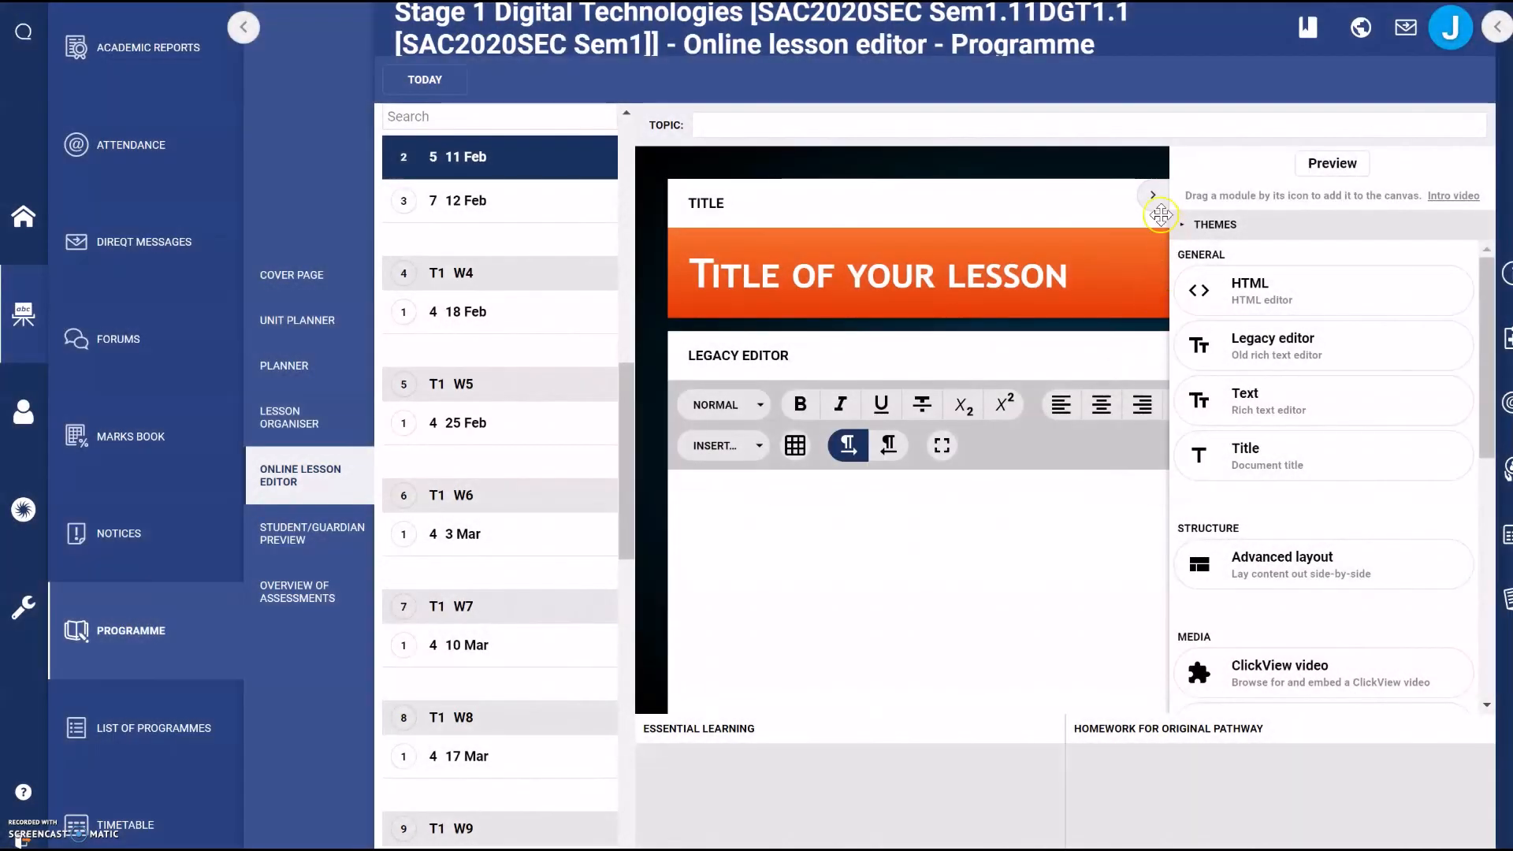
{"action": "left_click", "coordinate": [1153, 197]}
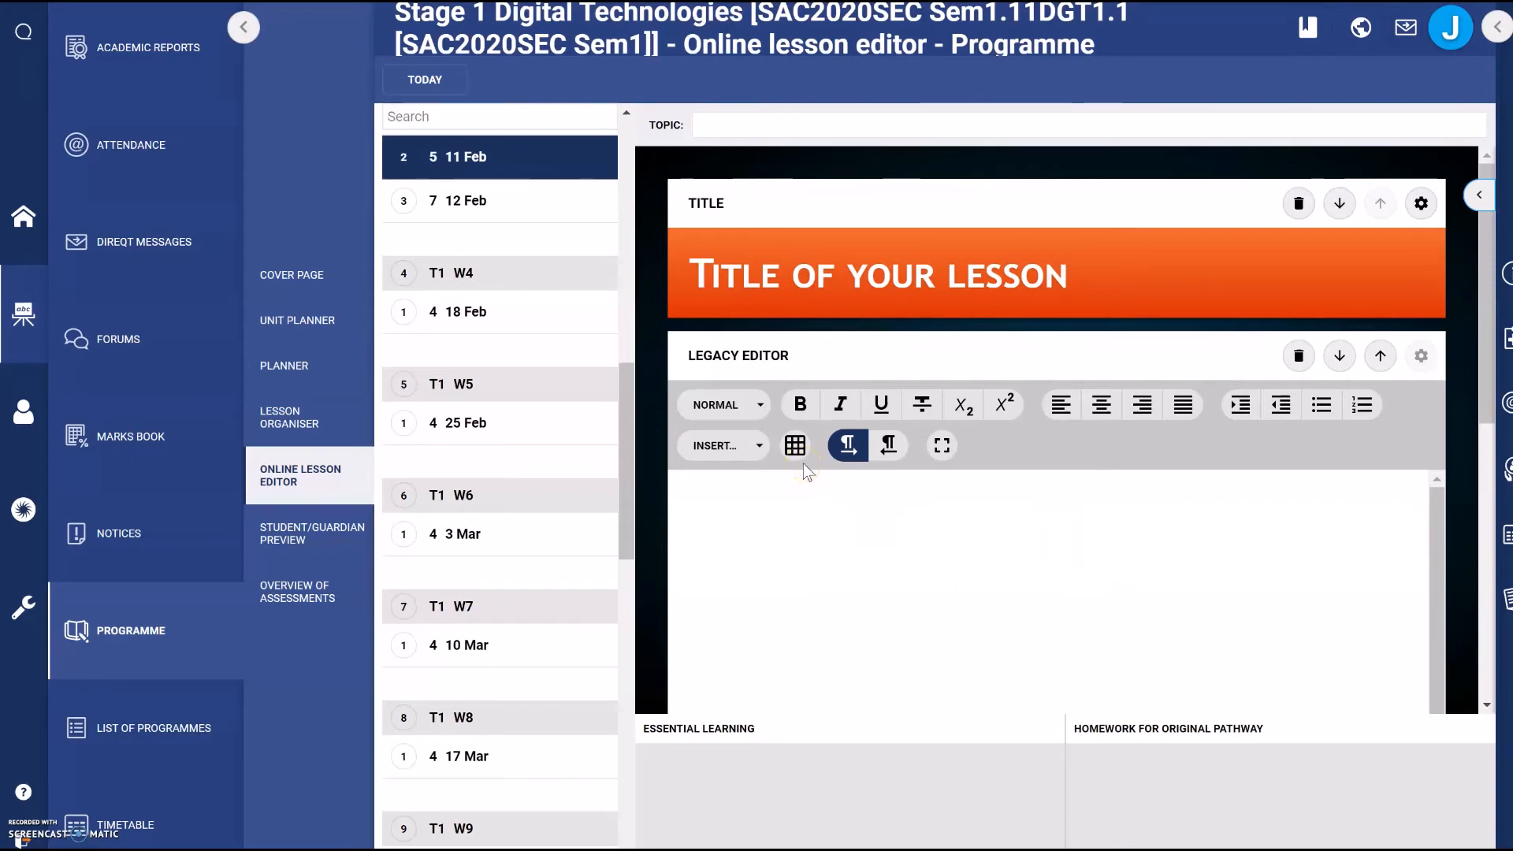
- Enter "Type your lesson or instructions for students." in the Legacy editor module
{"action": "left_click", "coordinate": [837, 505]}
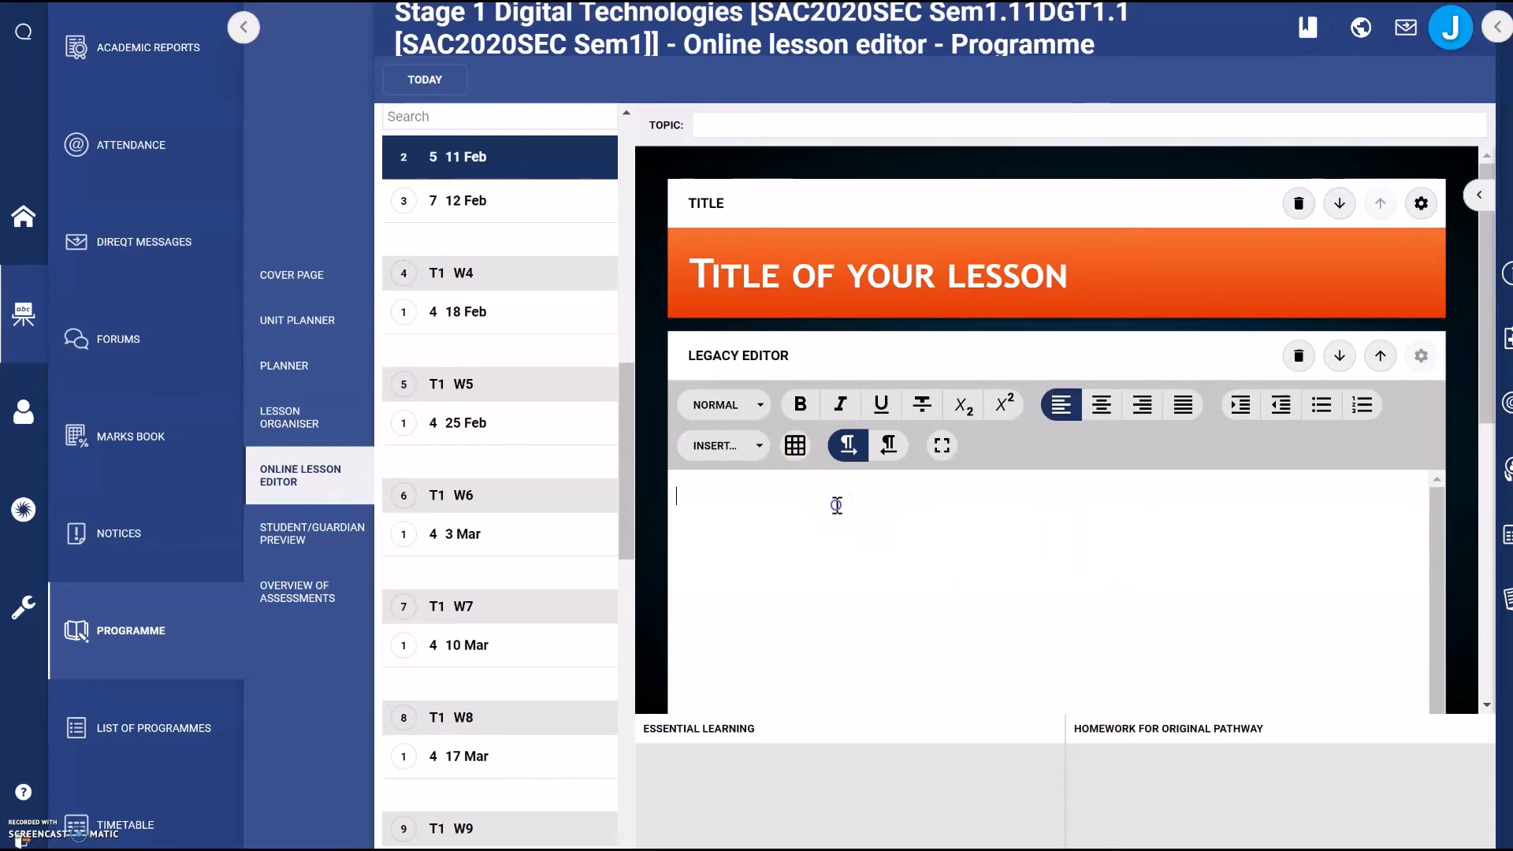
{"action": "type", "text": "Type your lesson or "}
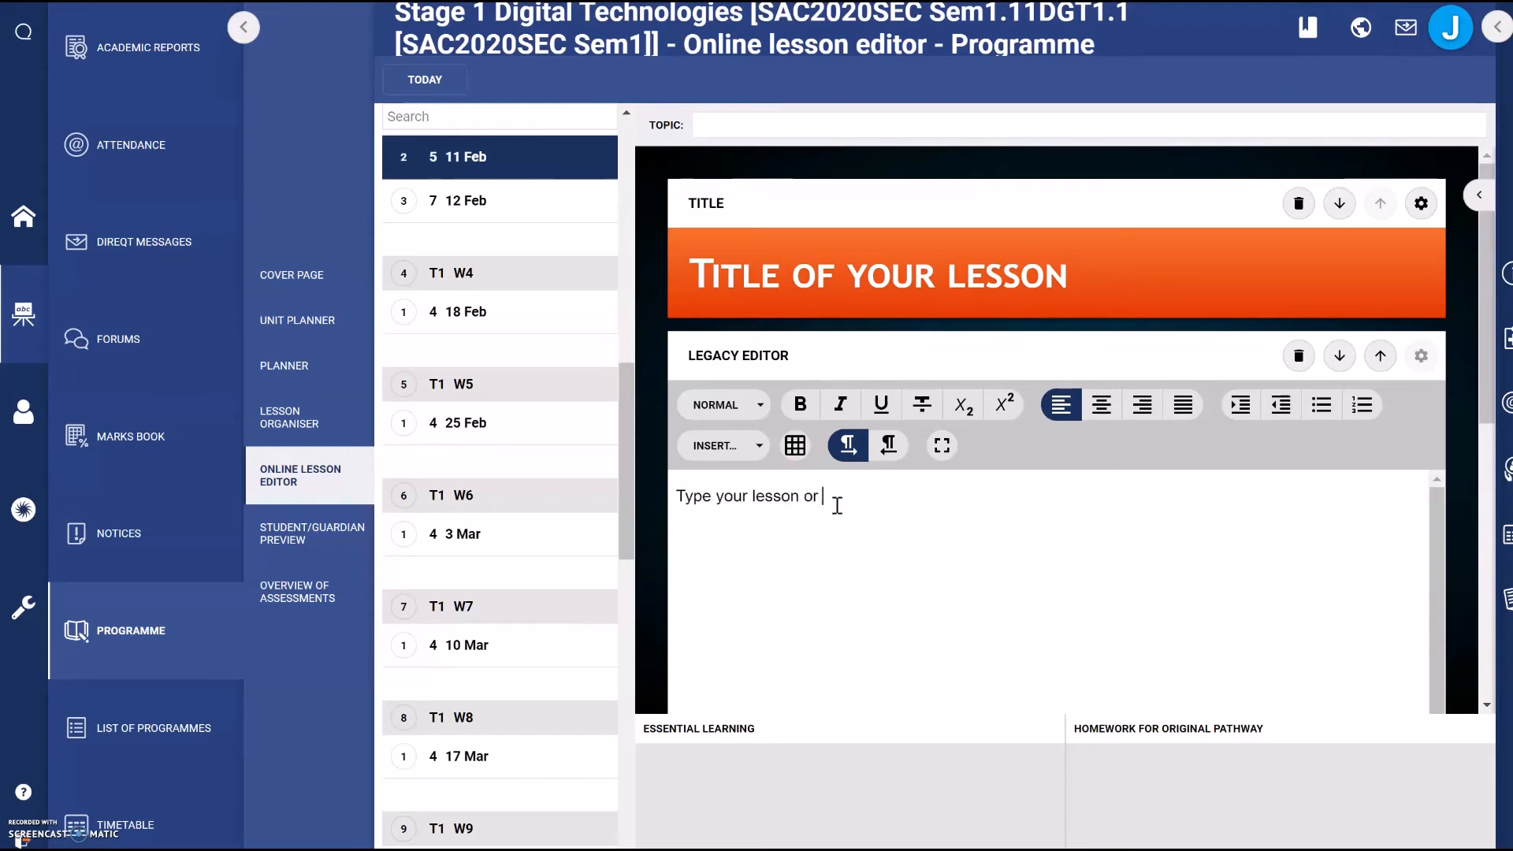
{"action": "type", "text": "instructions for stud"}
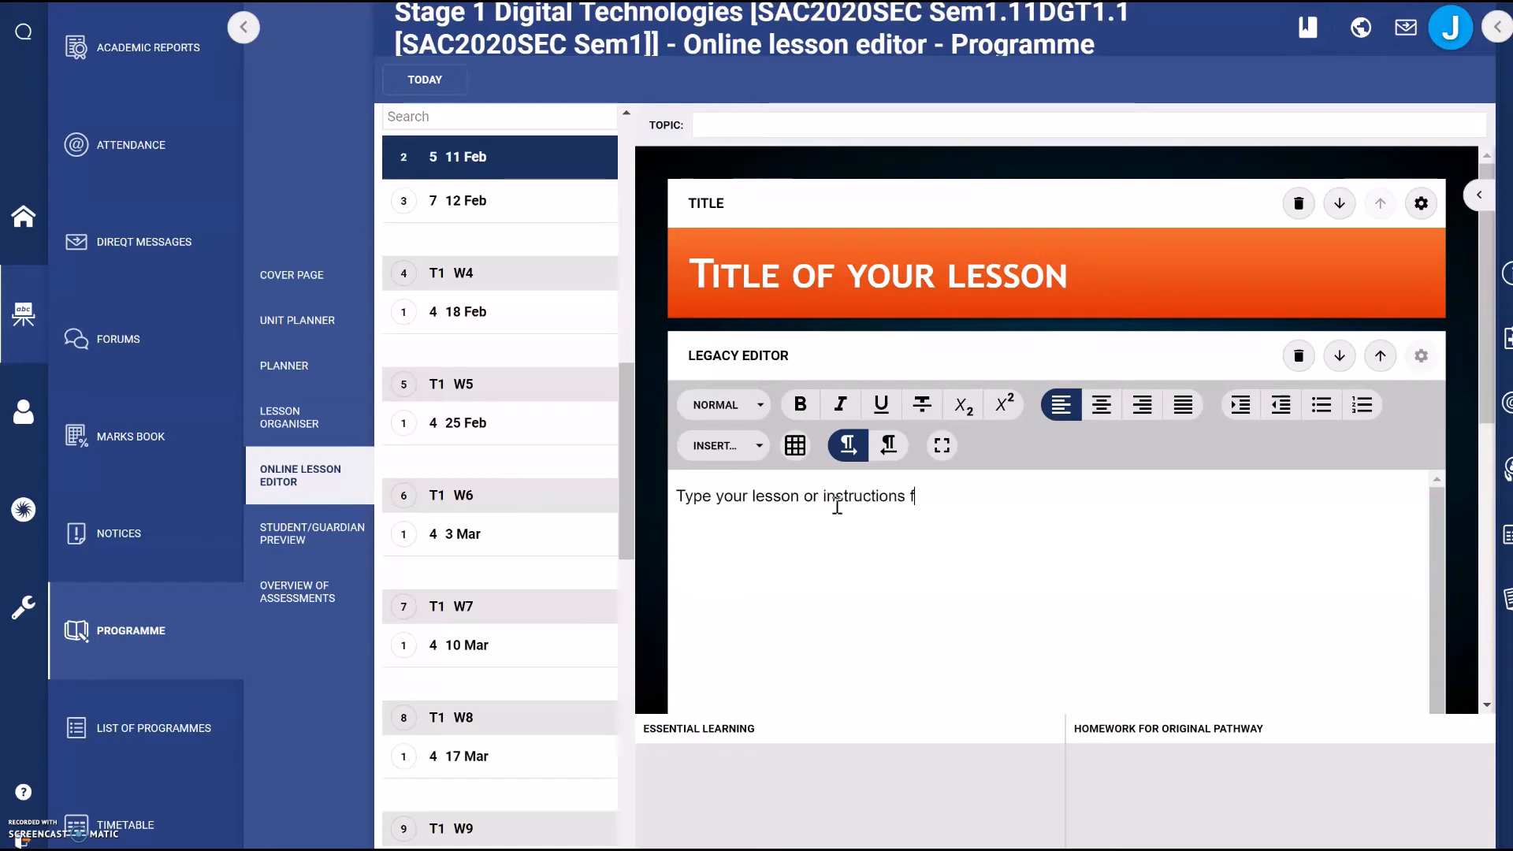
{"action": "type", "text": "s."}
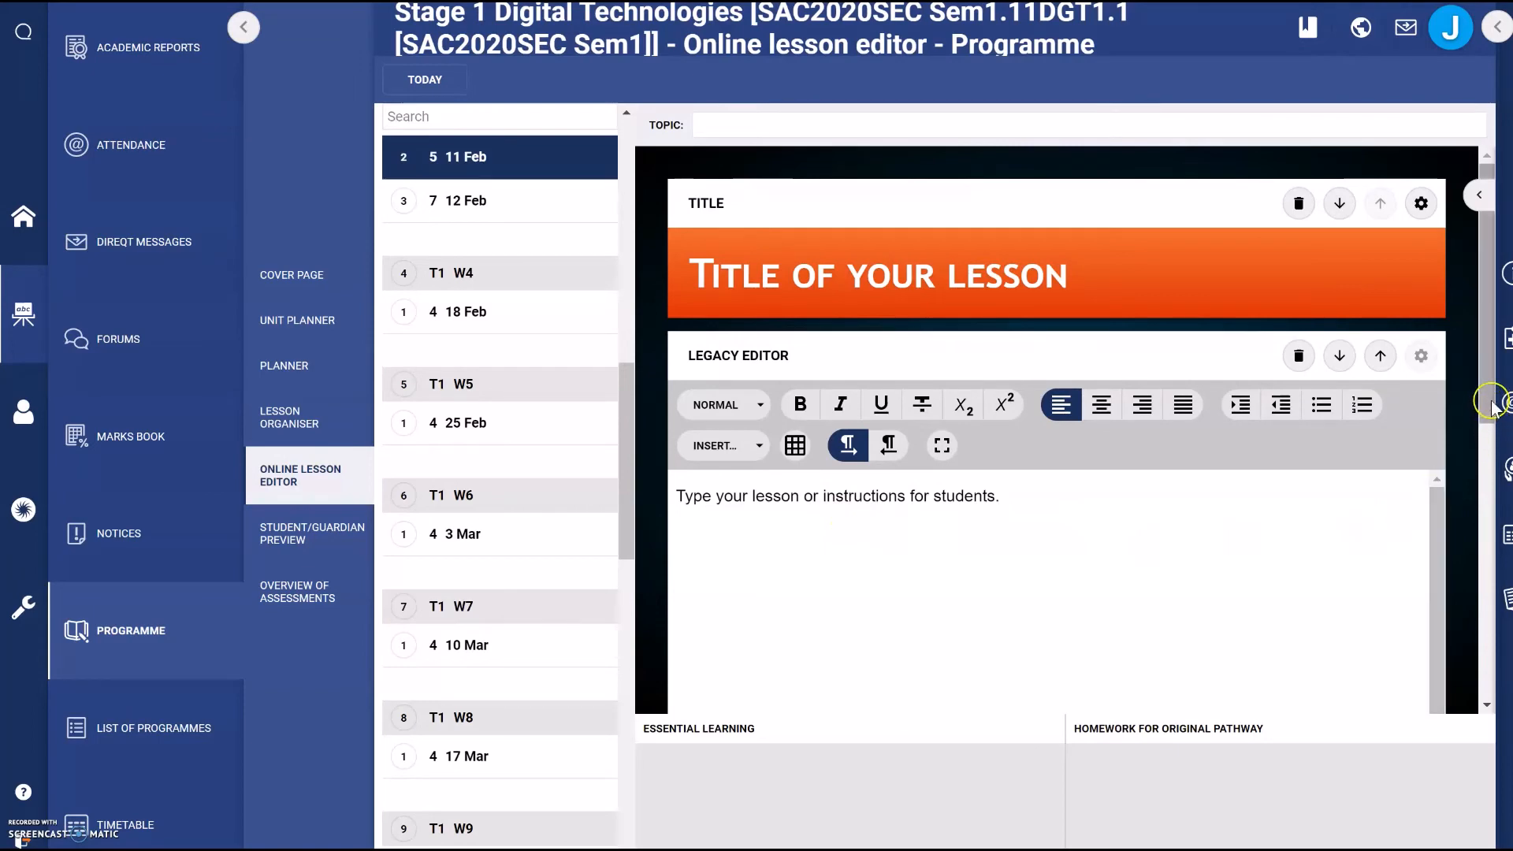
- Set the Text module's paragraph style to Title and enter "This is the size" in it
{"action": "left_click_drag", "start_coordinate": [1491, 408], "coordinate": [1480, 570]}
{"action": "left_click", "coordinate": [943, 520]}
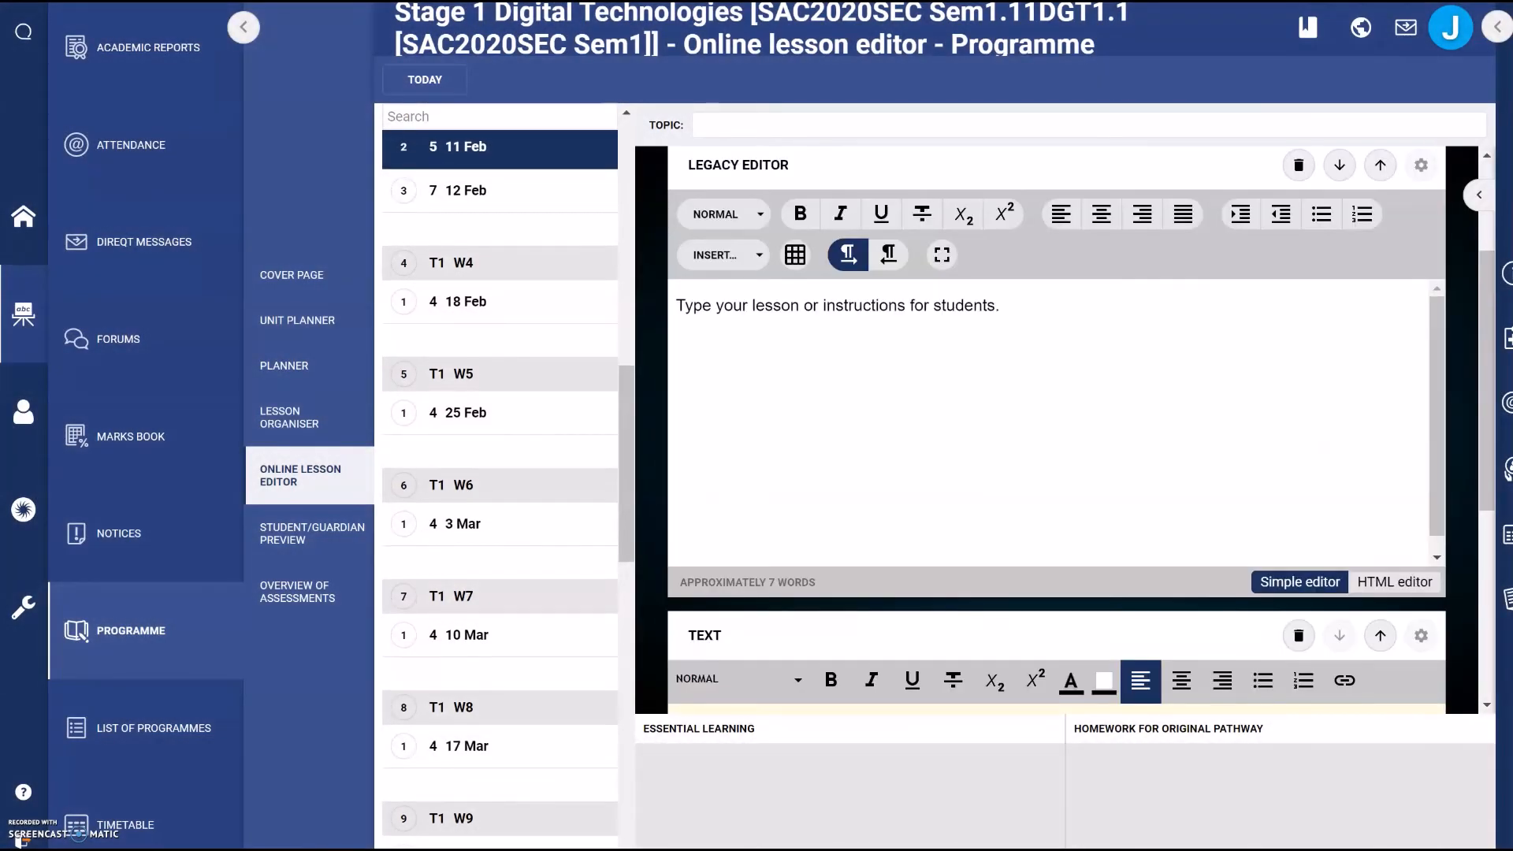
{"action": "scroll", "coordinate": [932, 529], "scroll_direction": "down", "scroll_amount": 1}
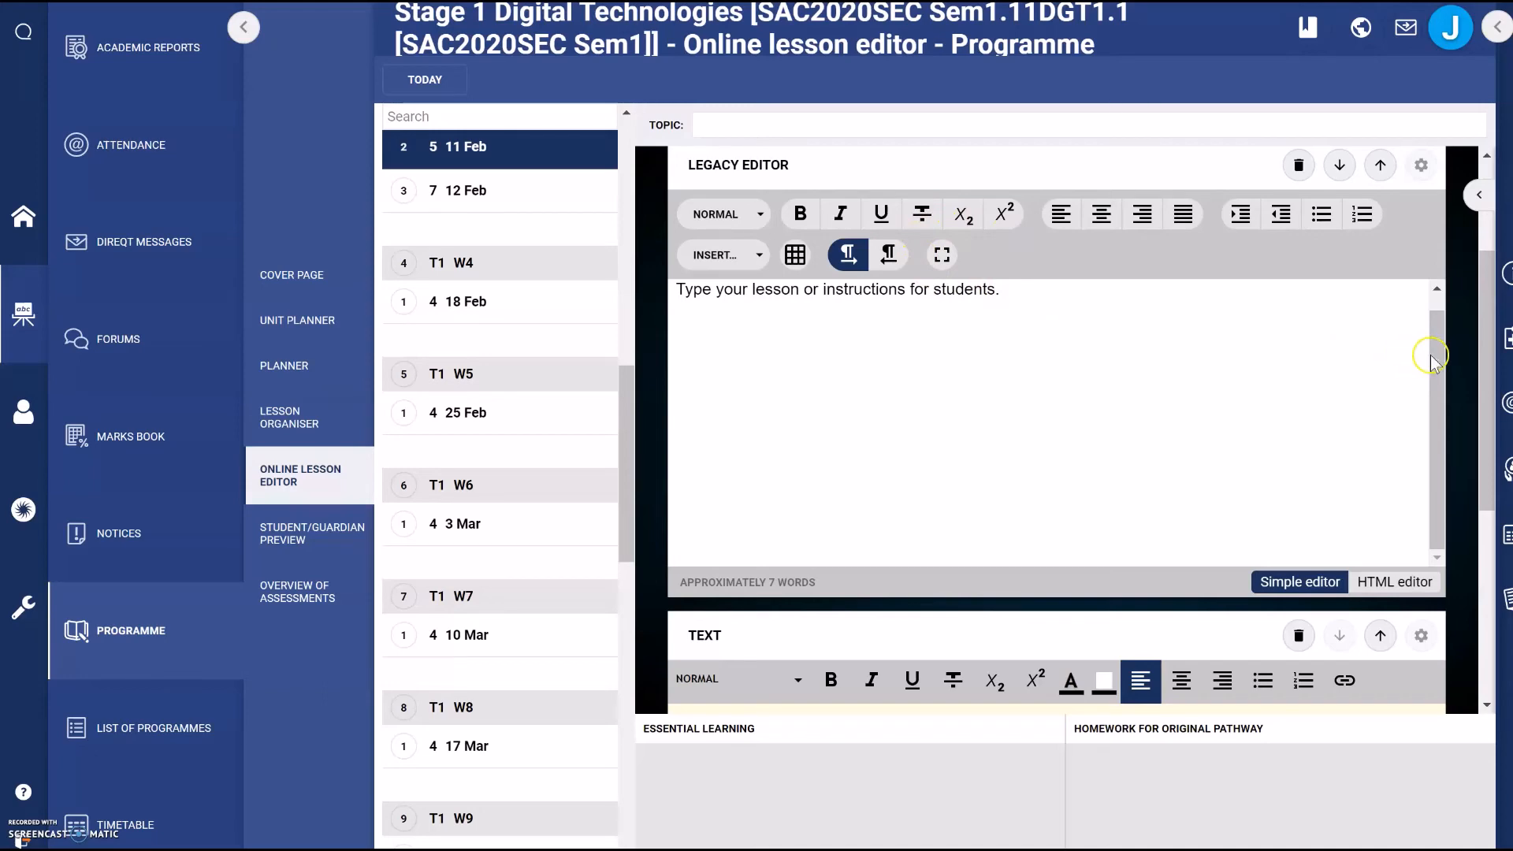
{"action": "scroll", "coordinate": [1487, 416], "scroll_direction": "down", "scroll_amount": 1}
{"action": "scroll", "coordinate": [1488, 415], "scroll_direction": "down", "scroll_amount": 3}
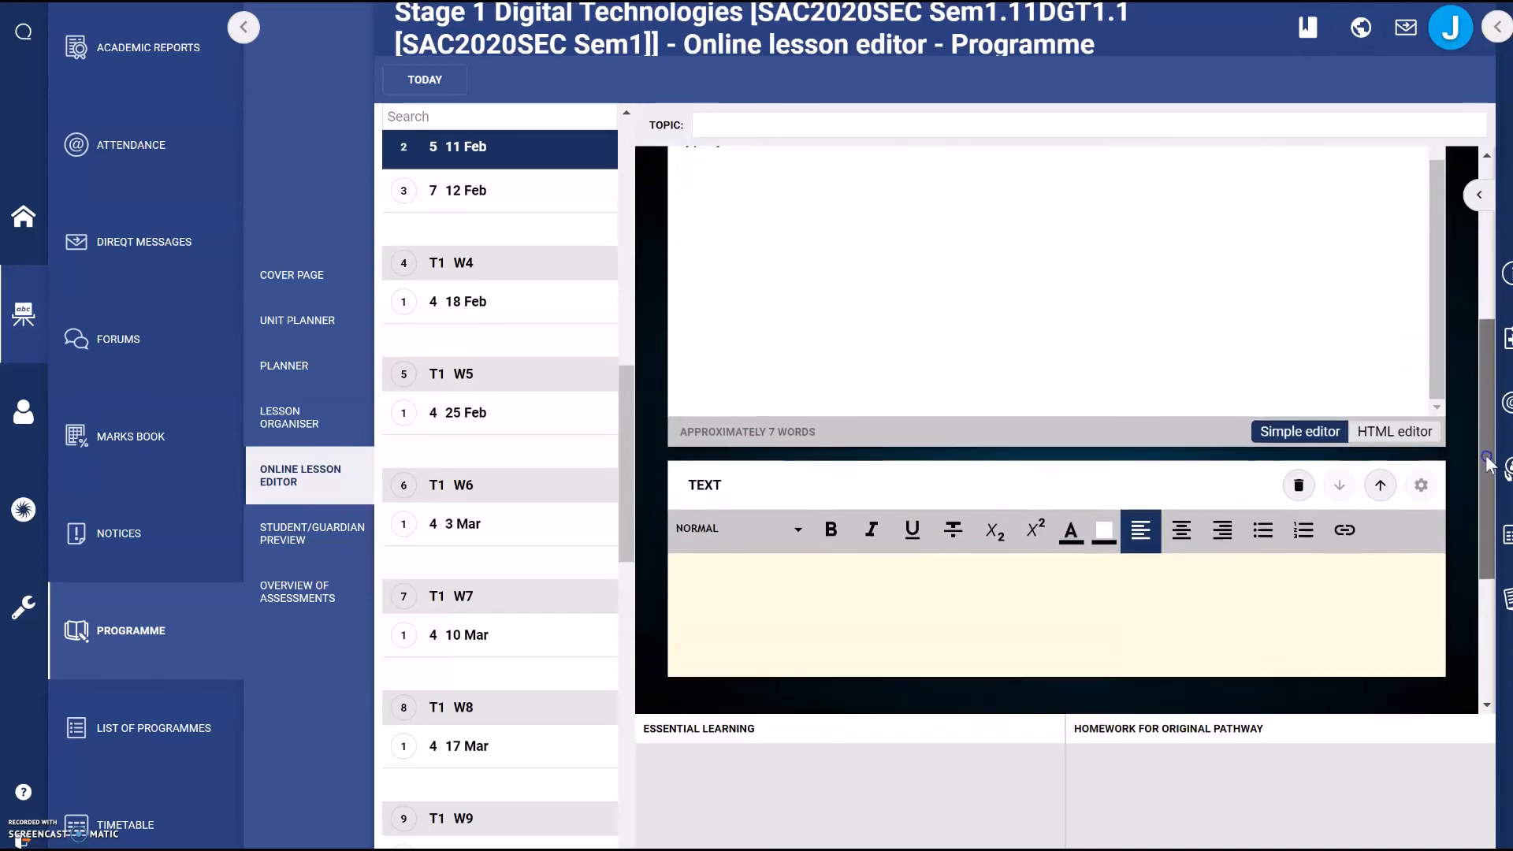
{"action": "left_click", "coordinate": [1068, 520]}
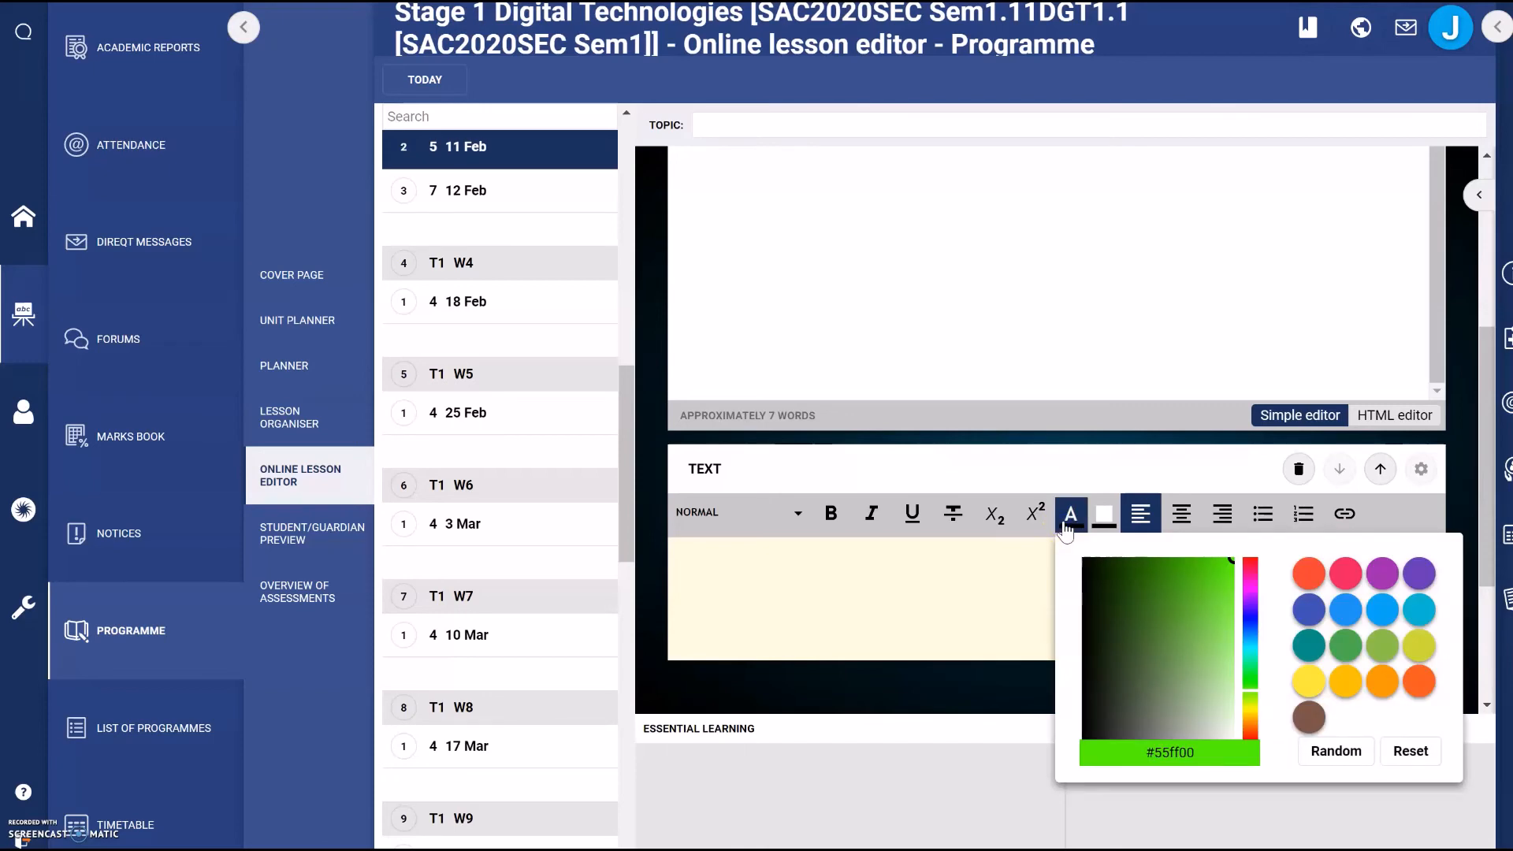
{"action": "left_click", "coordinate": [800, 523]}
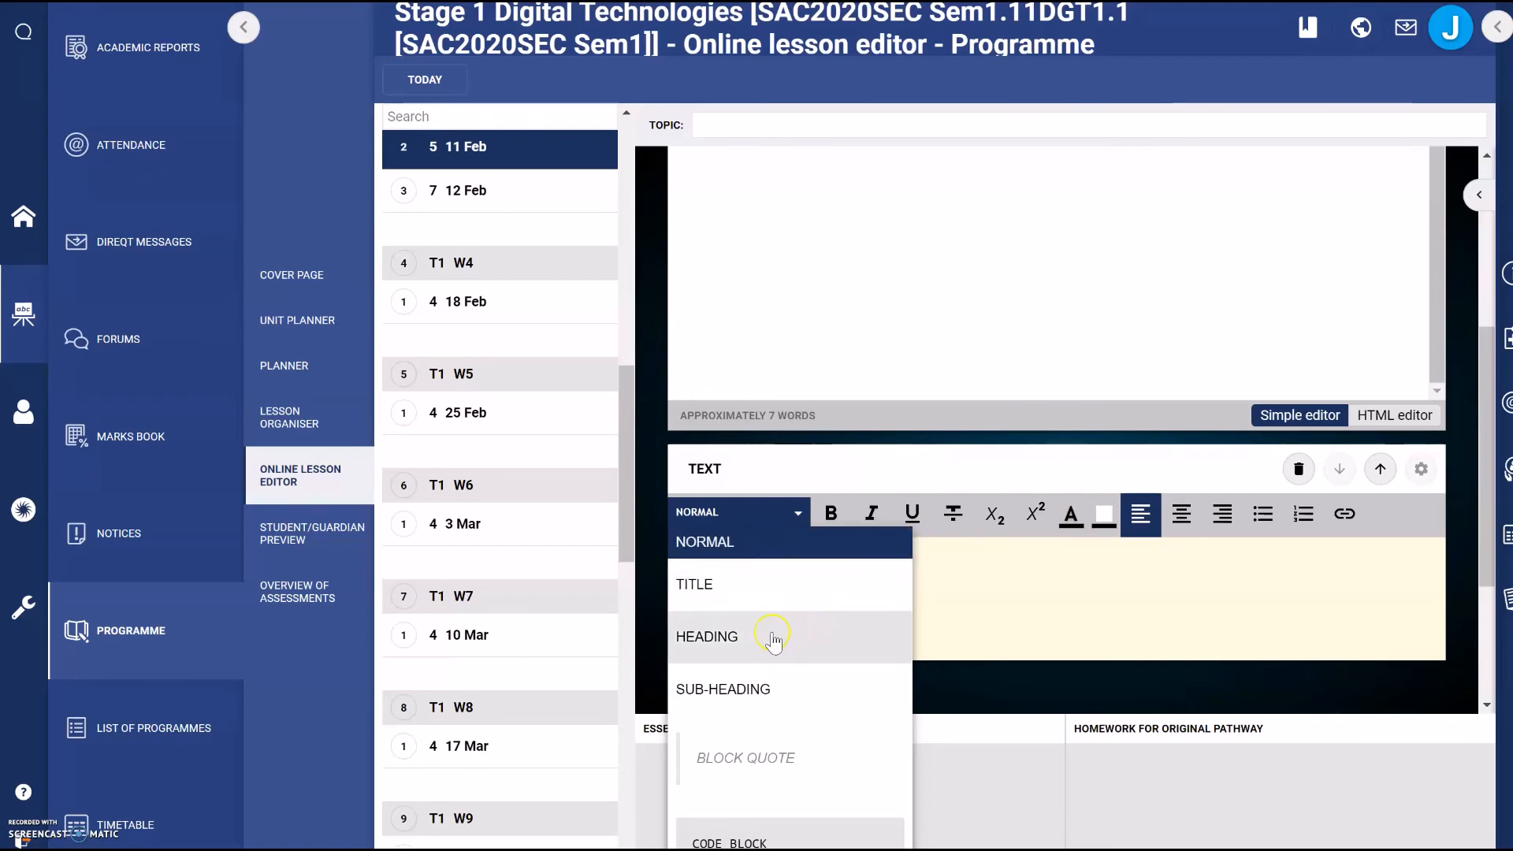
{"action": "left_click", "coordinate": [748, 592]}
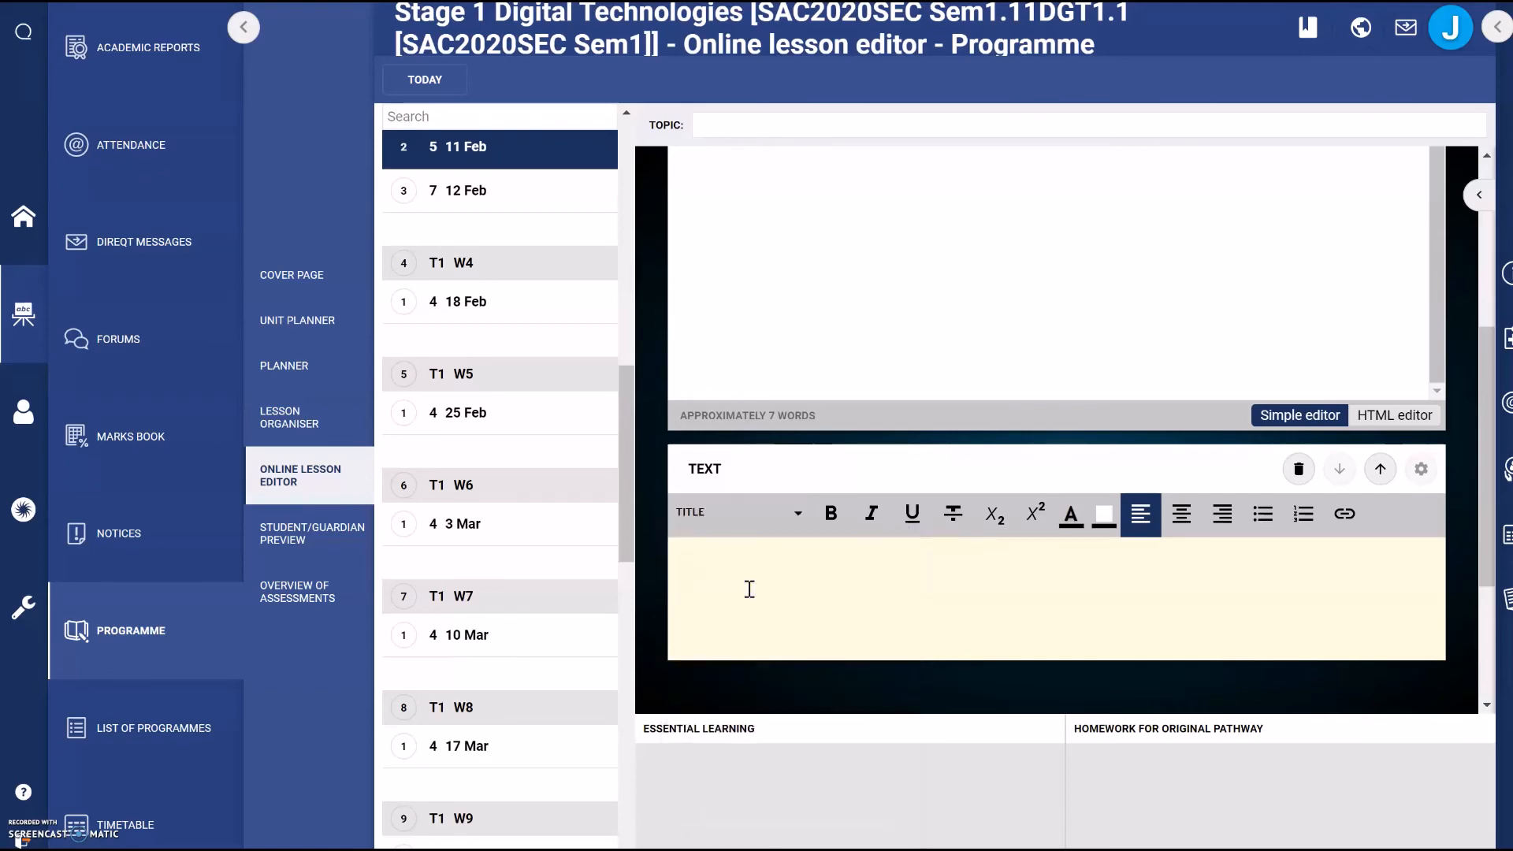
{"action": "type", "text": "This is"}
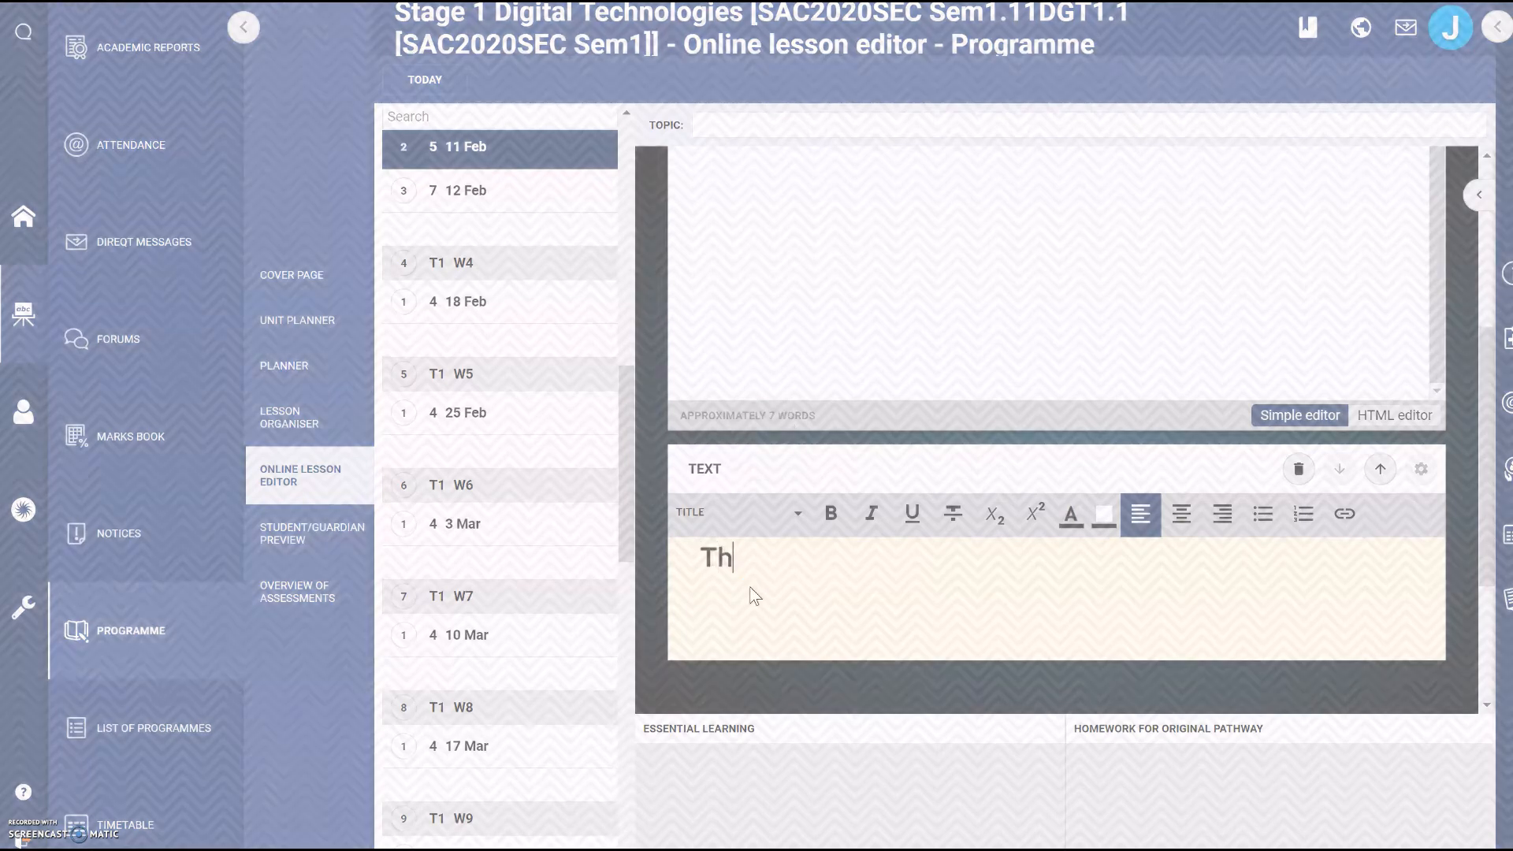
{"action": "type", "text": " the size"}
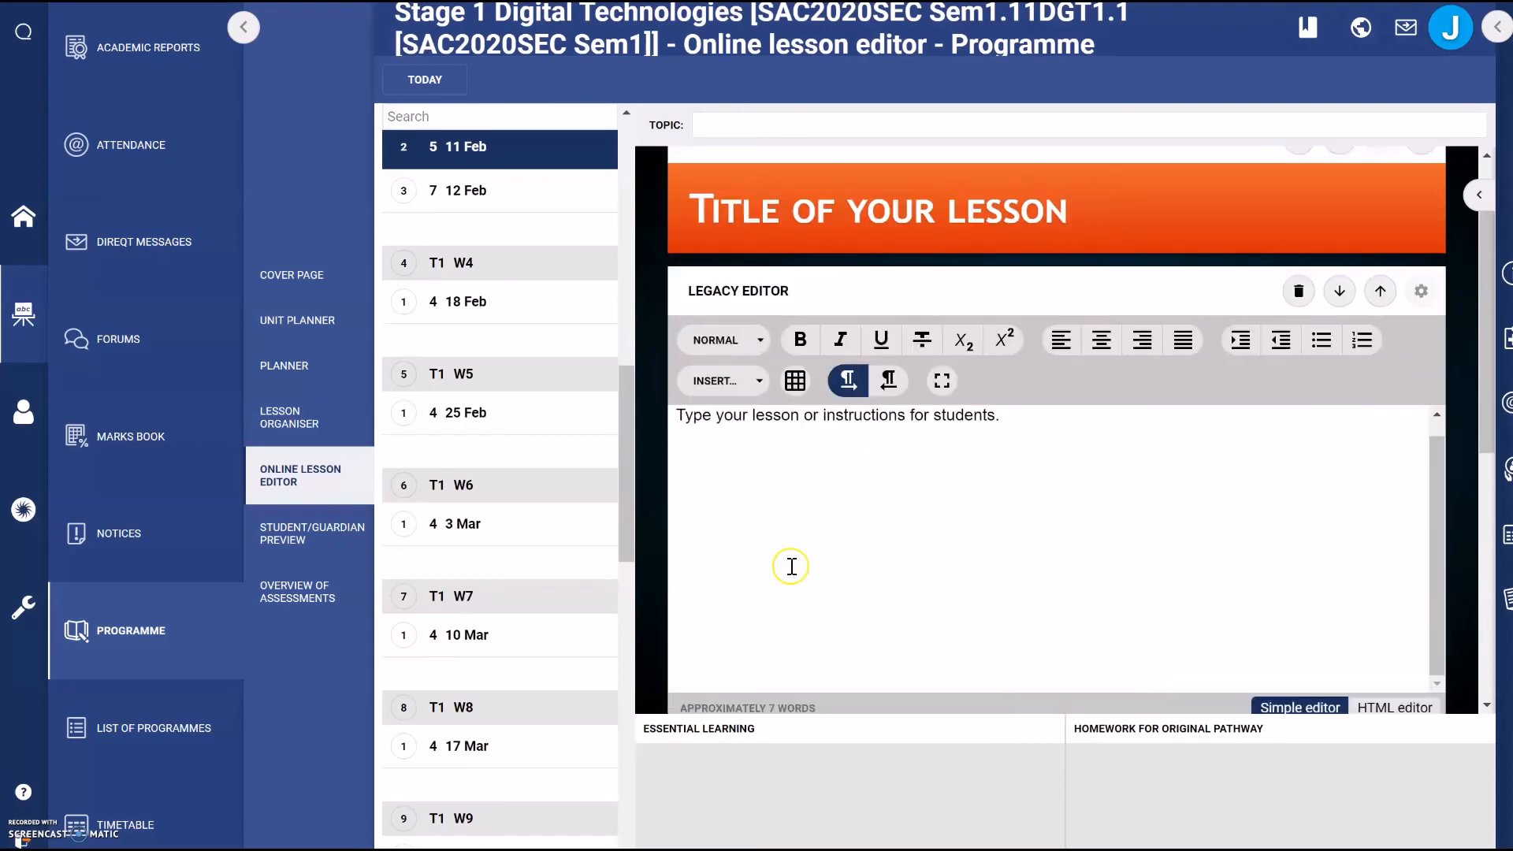
- Format the instruction line in the Legacy editor module as Heading 3, and change it to Heading 2
{"action": "scroll", "coordinate": [788, 551], "scroll_direction": "up", "scroll_amount": 1}
{"action": "left_click", "coordinate": [756, 405]}
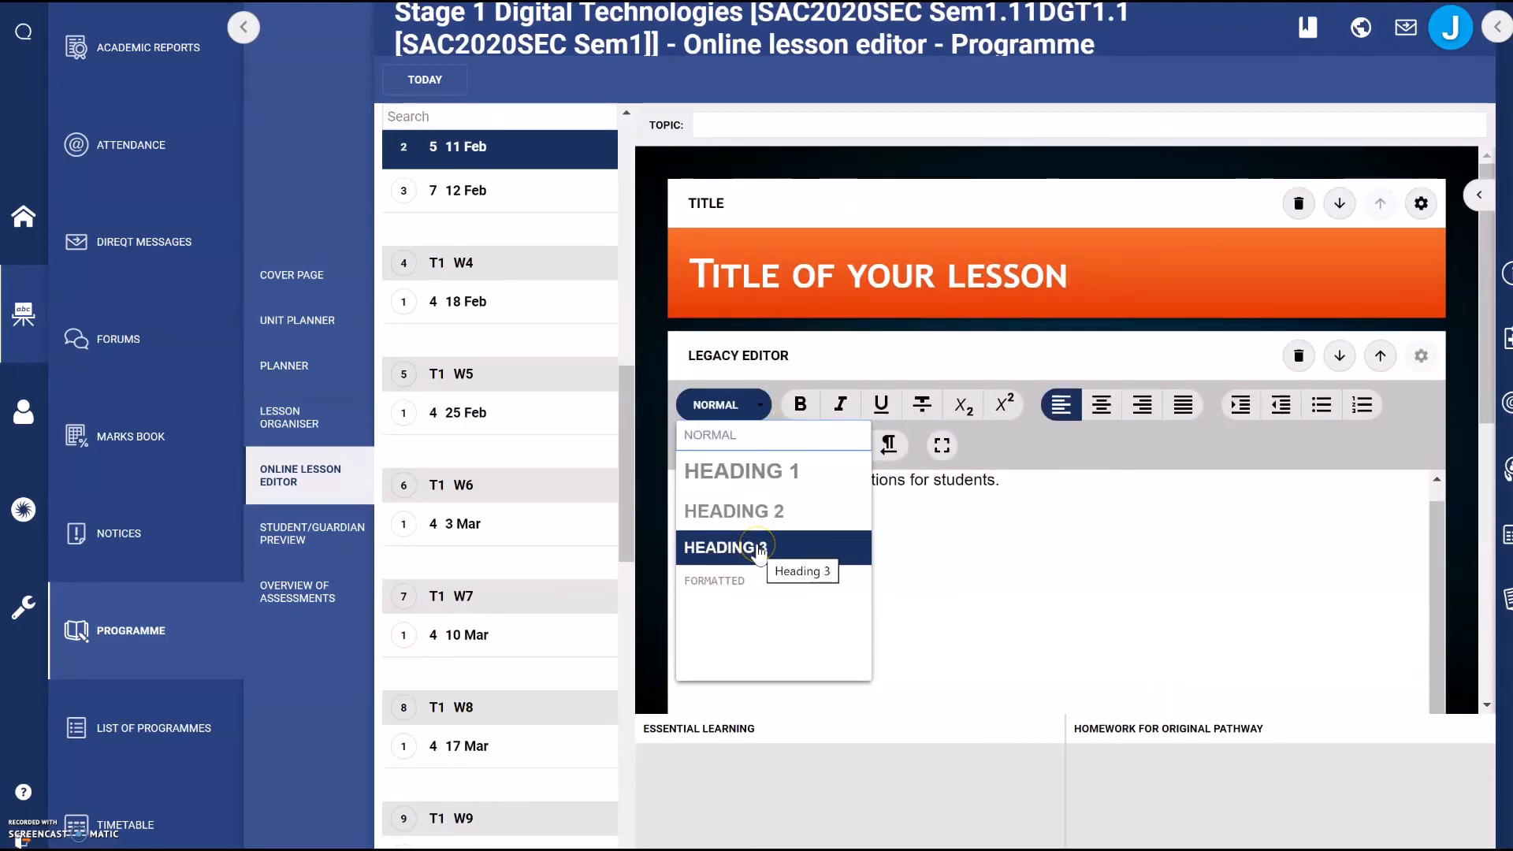
{"action": "left_click", "coordinate": [759, 550]}
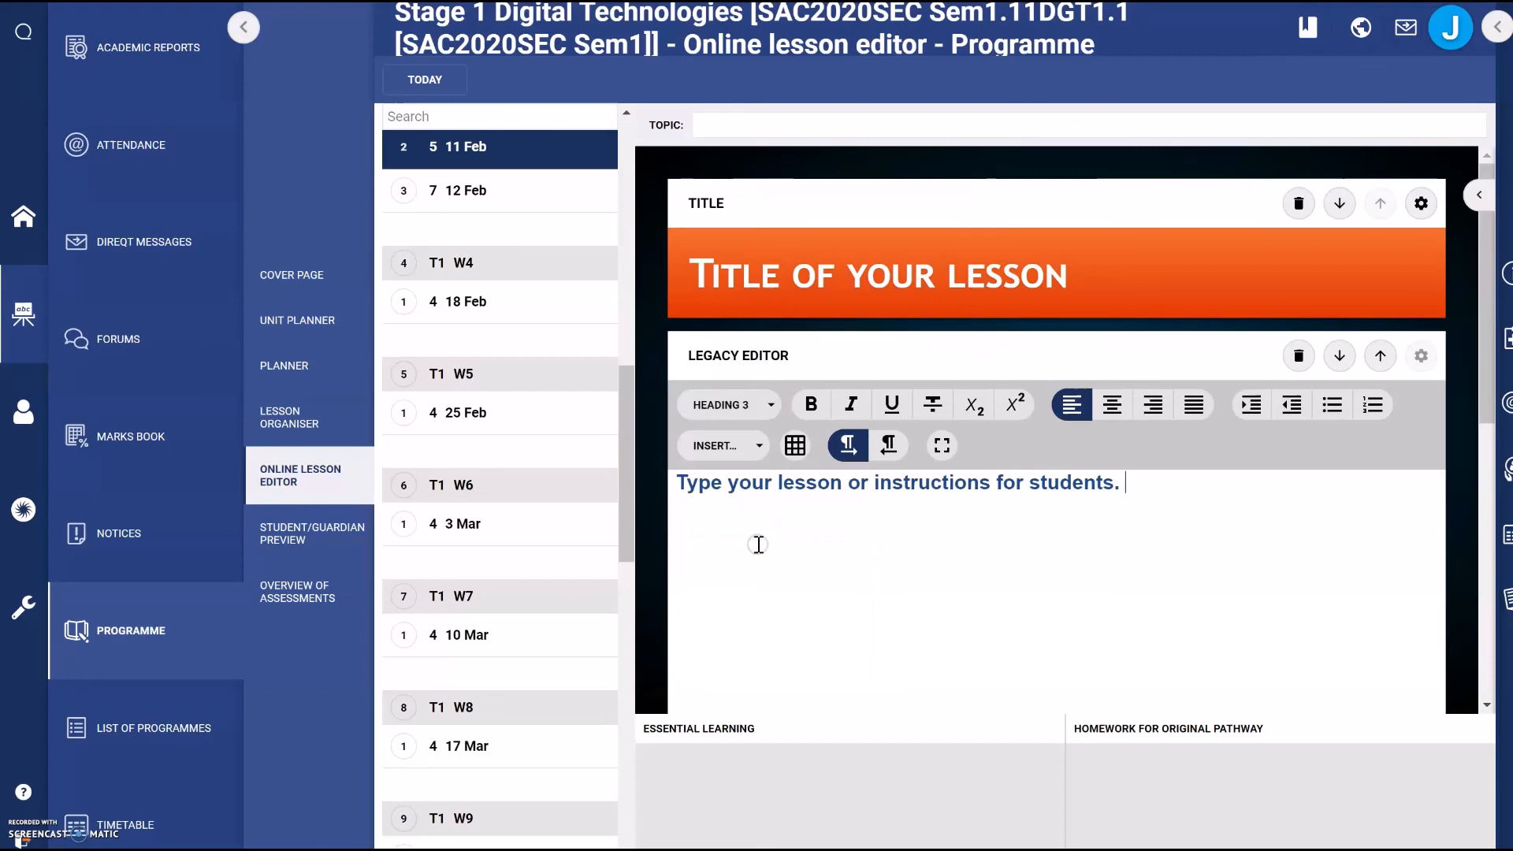
{"action": "left_click", "coordinate": [770, 407]}
{"action": "left_click", "coordinate": [772, 512]}
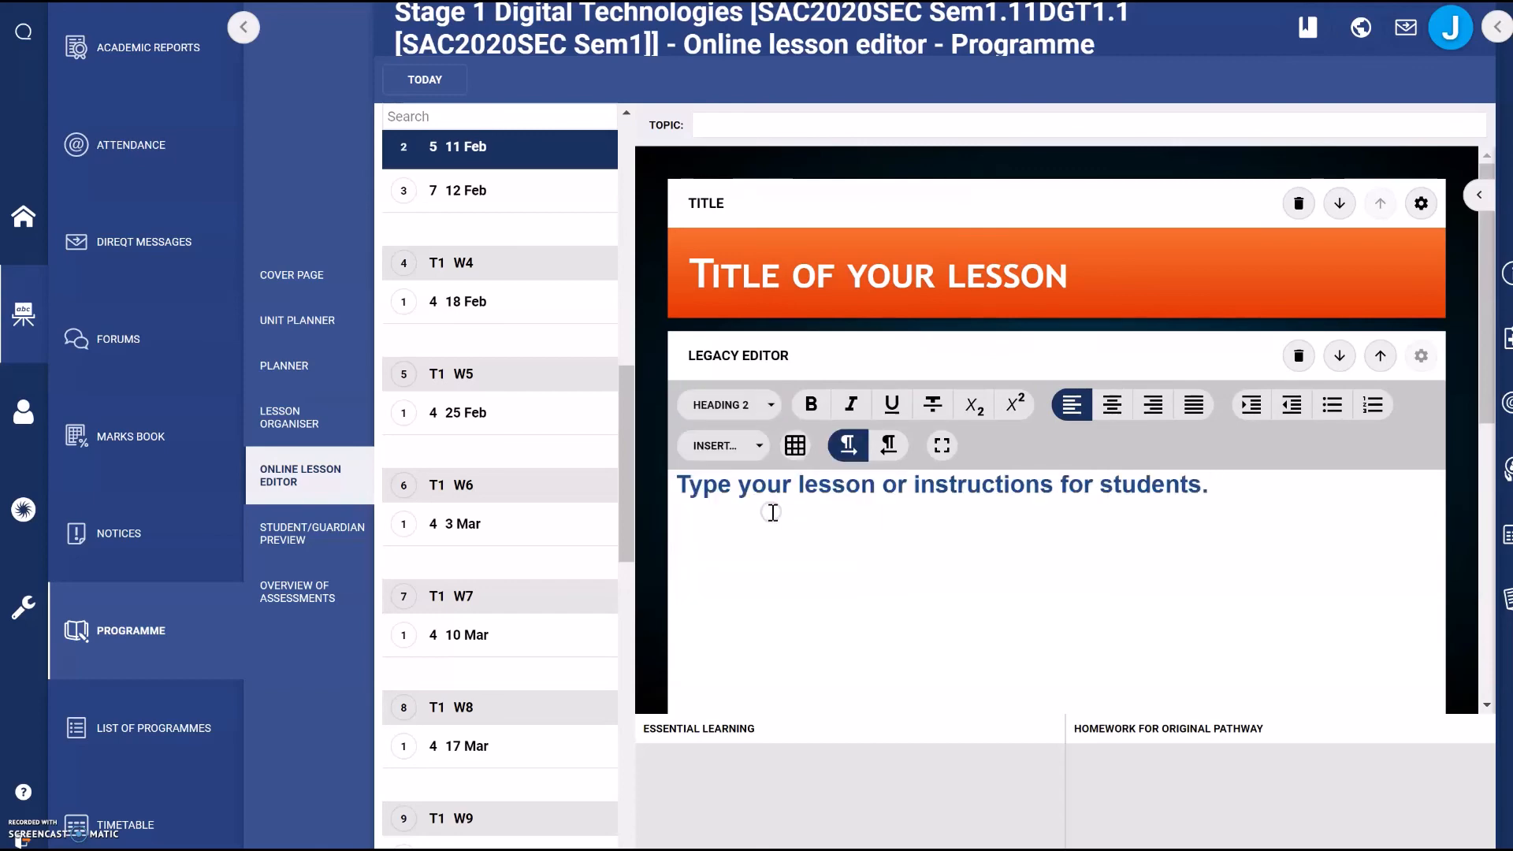
- Move the Text module above the Legacy editor module, and return it to its place below
{"action": "left_click", "coordinate": [876, 477]}
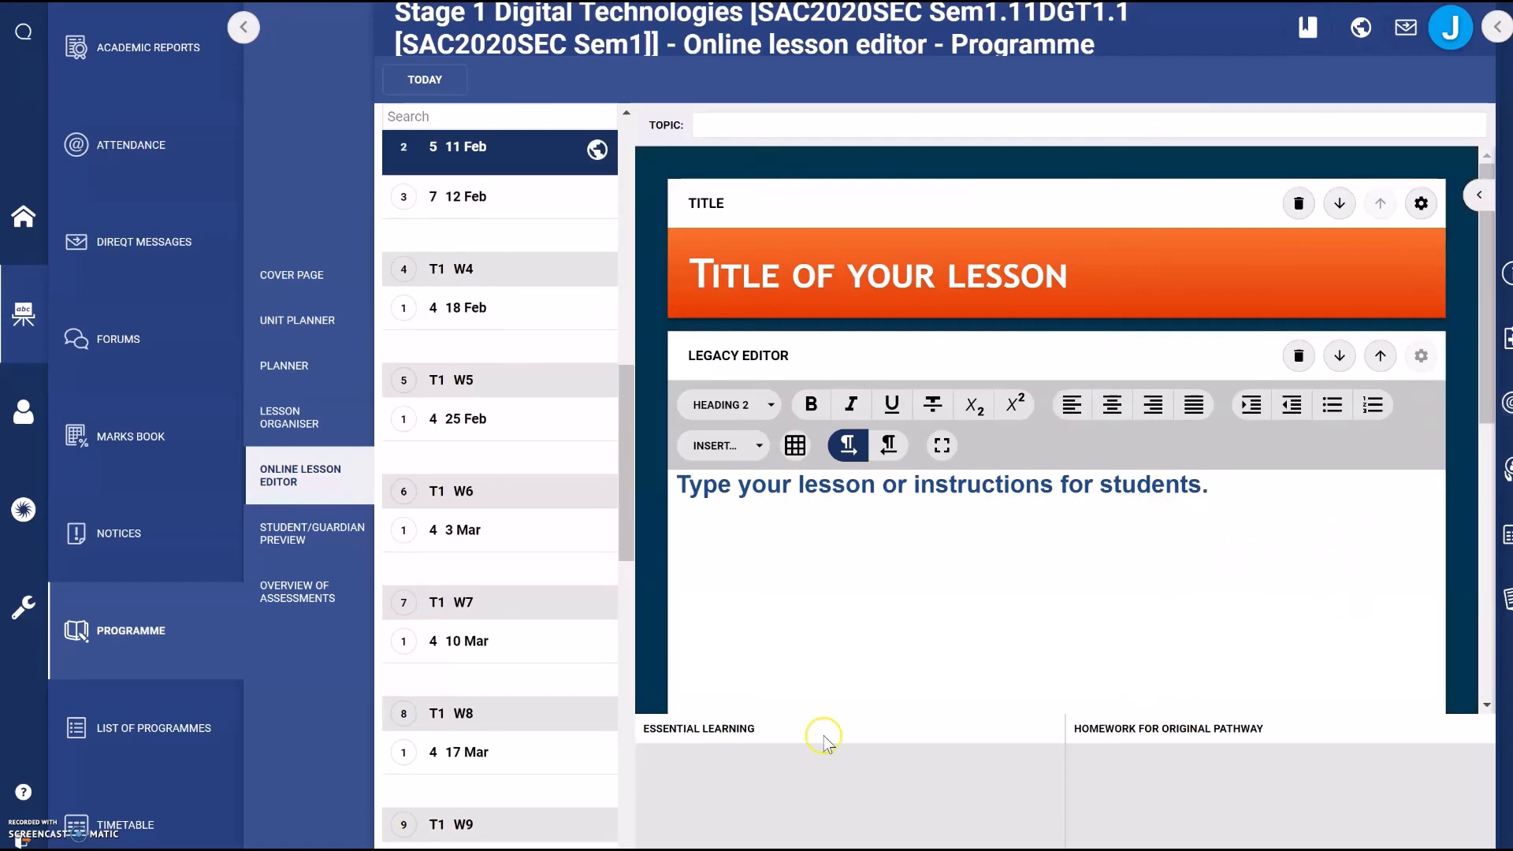
{"action": "left_click", "coordinate": [1308, 614]}
{"action": "scroll", "coordinate": [1308, 614], "scroll_direction": "down", "scroll_amount": 1}
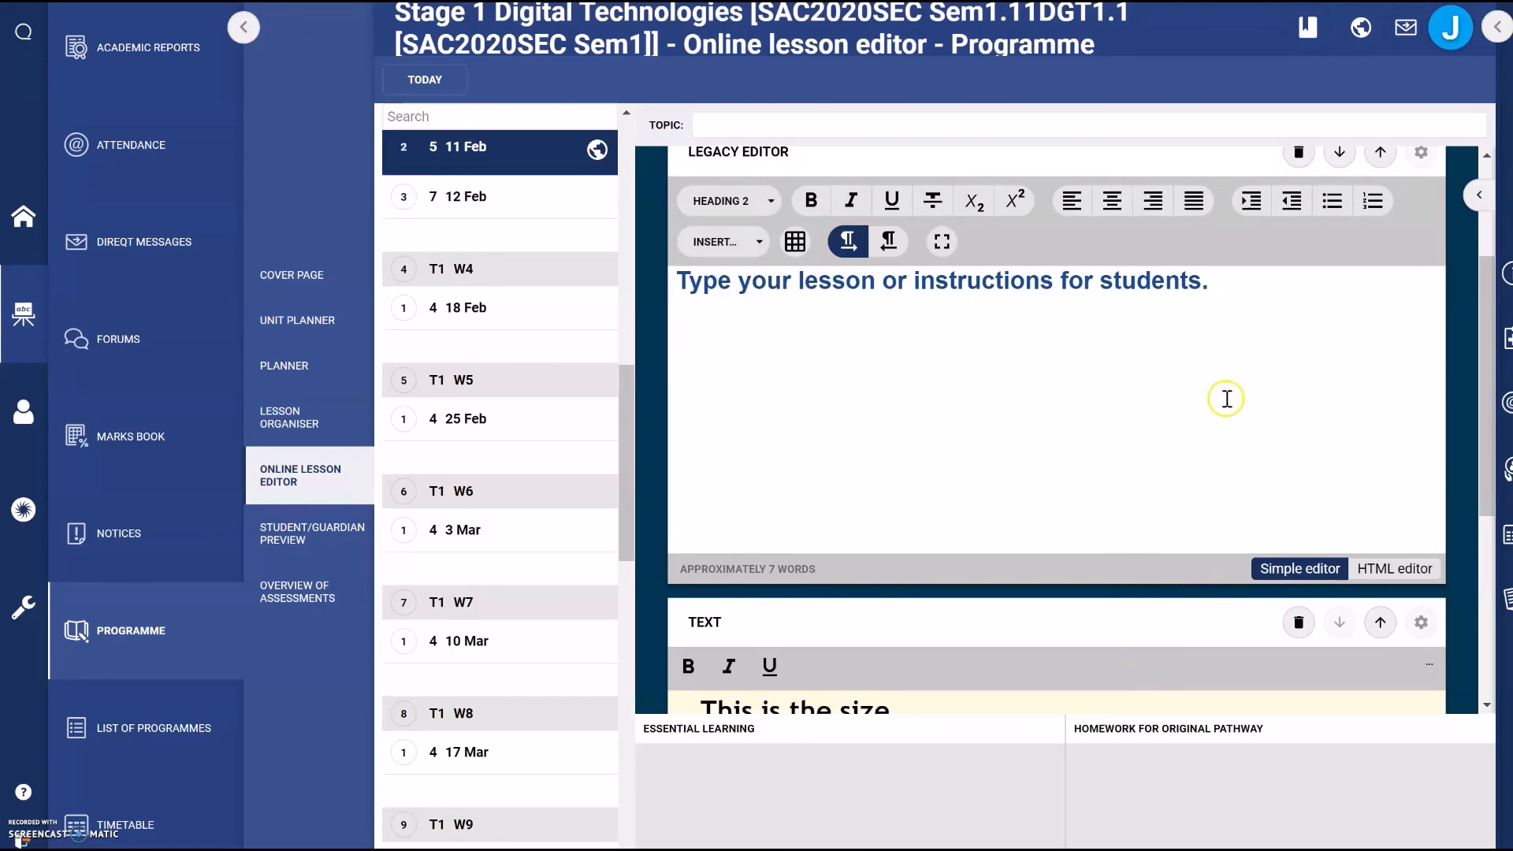
{"action": "left_click", "coordinate": [1380, 622]}
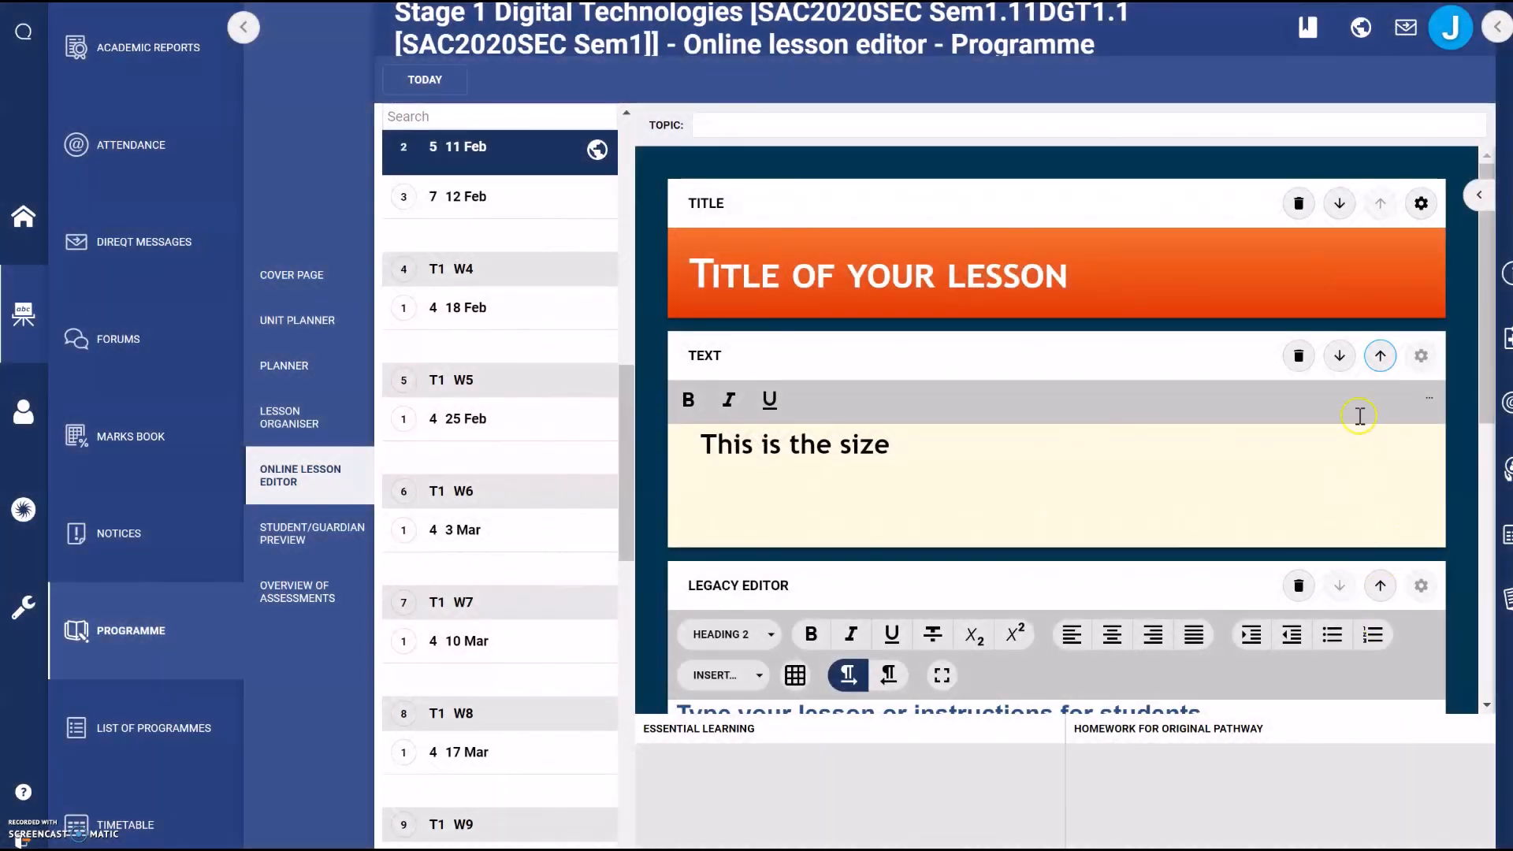
{"action": "left_click", "coordinate": [1340, 359]}
{"action": "left_click", "coordinate": [1340, 358]}
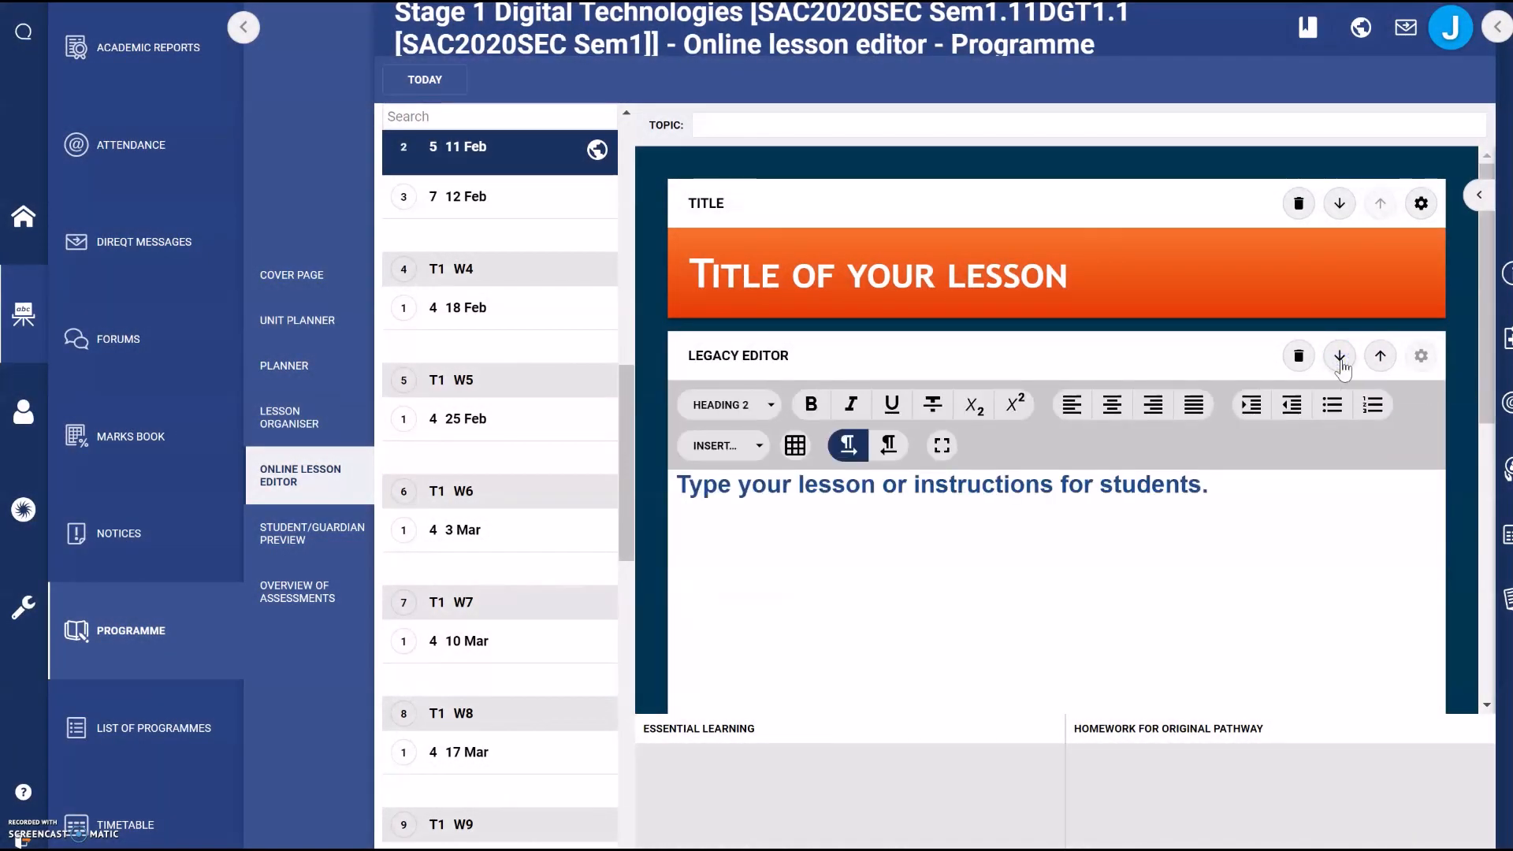
{"action": "left_click", "coordinate": [1335, 384]}
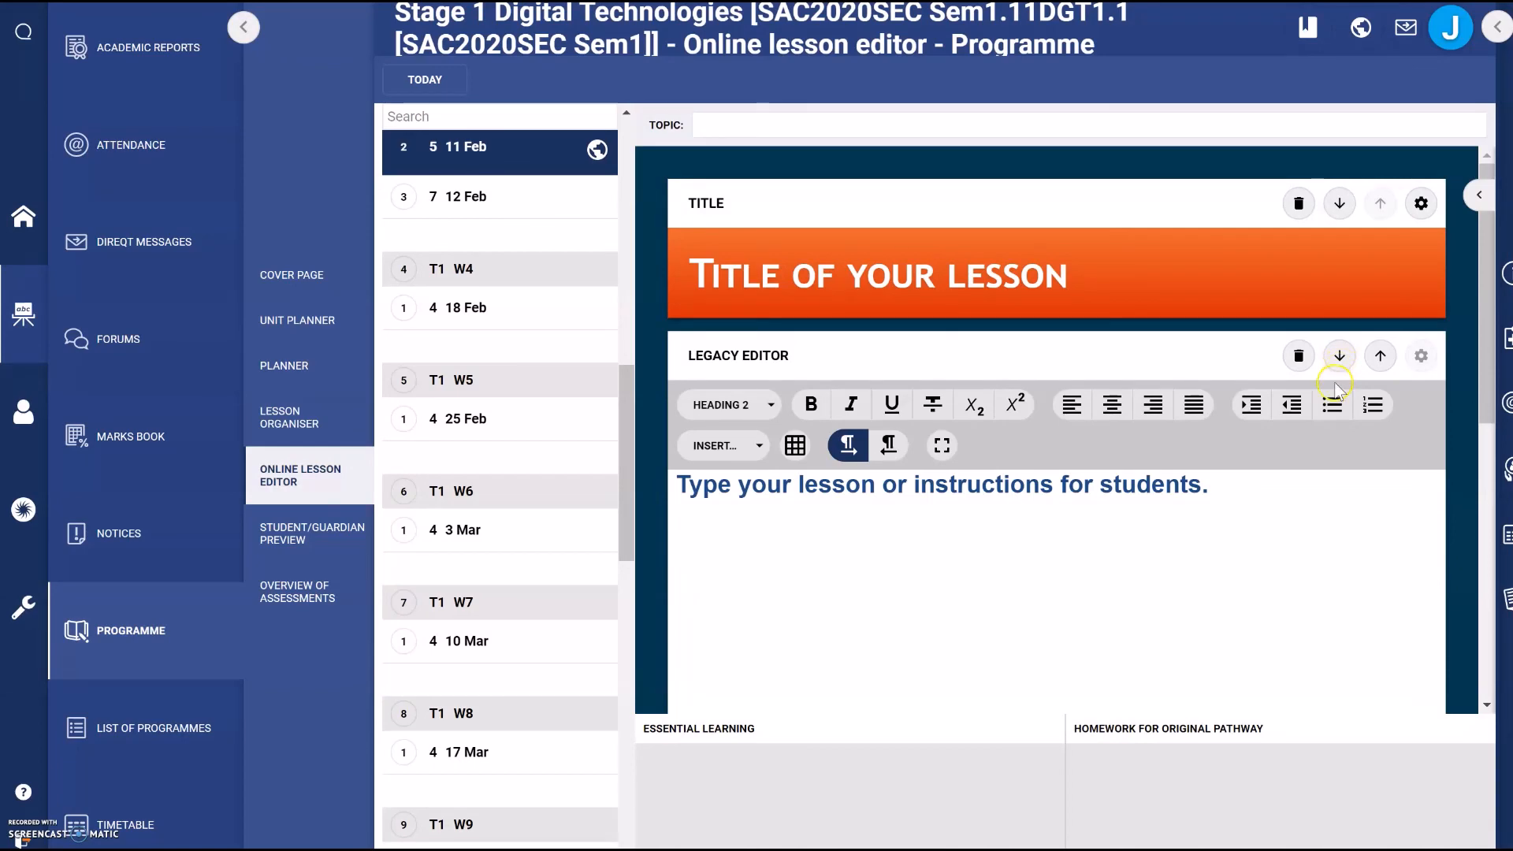
- Delete the Legacy editor module containing the student instructions from the lesson
{"action": "left_click", "coordinate": [1298, 359]}
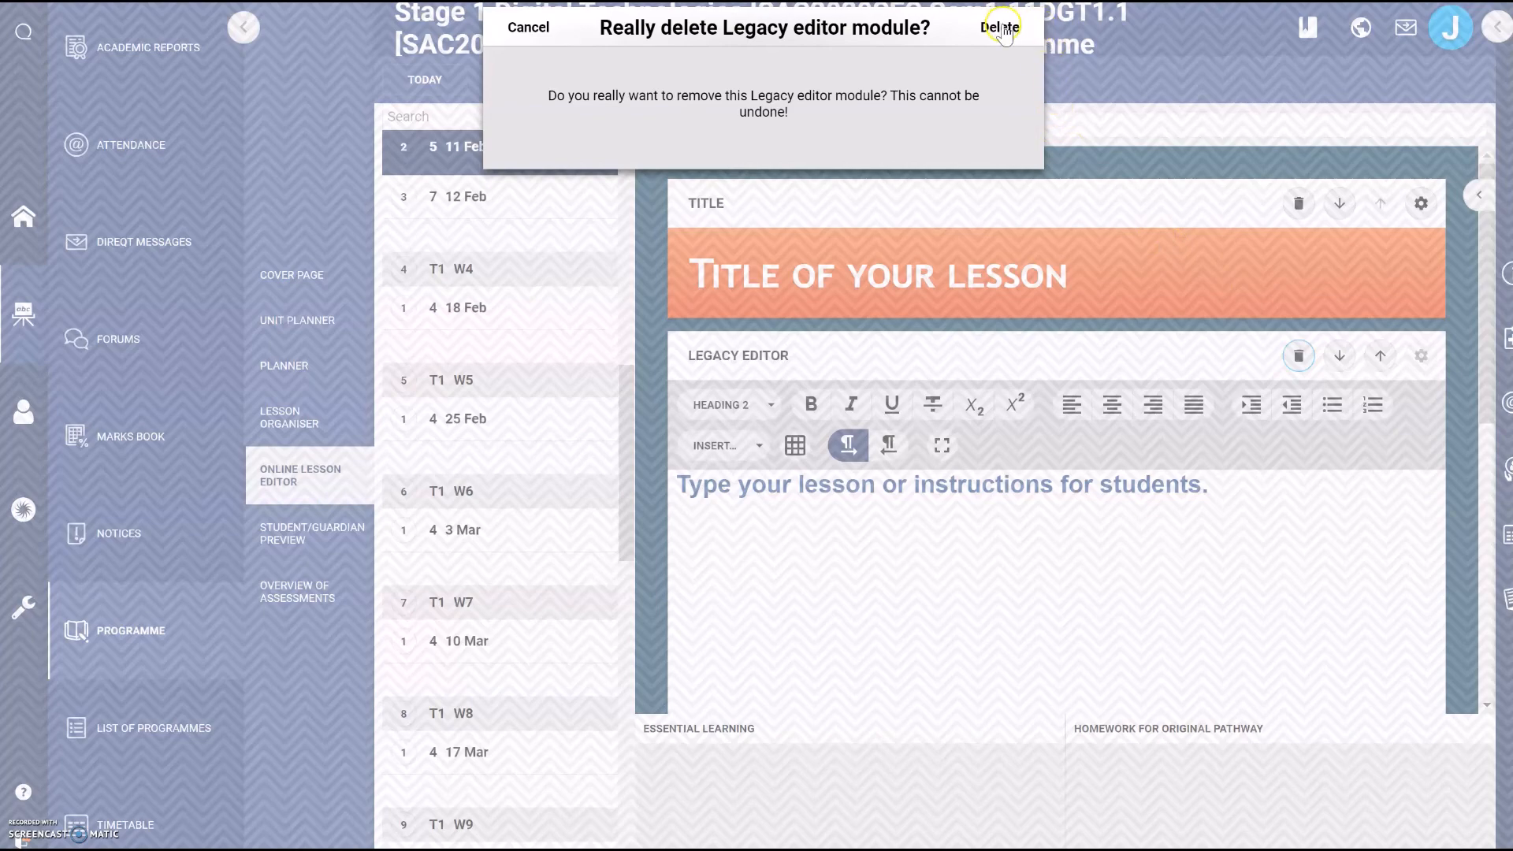
{"action": "left_click", "coordinate": [1002, 28]}
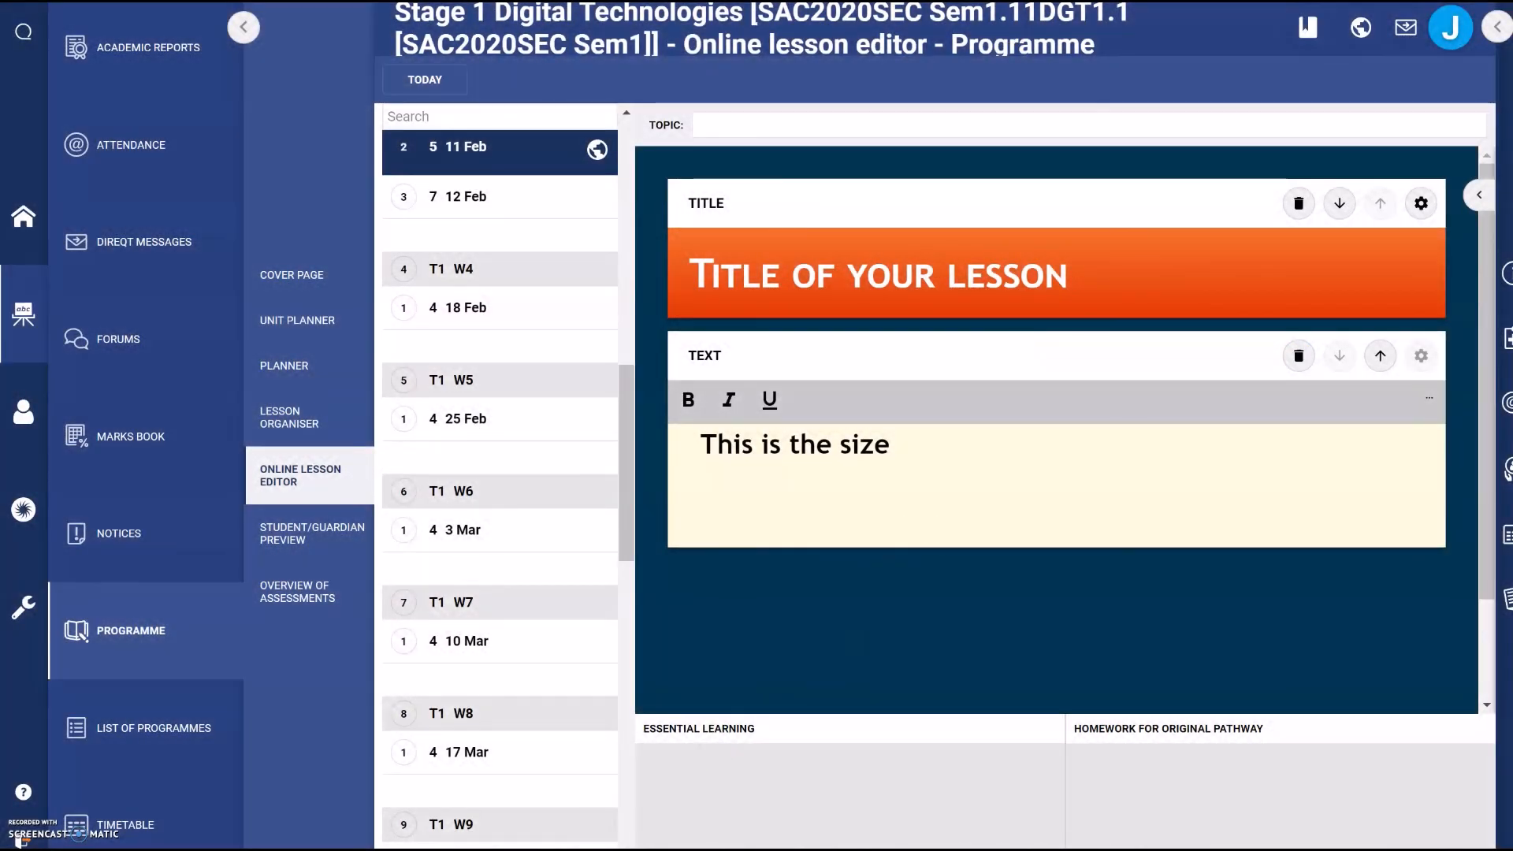